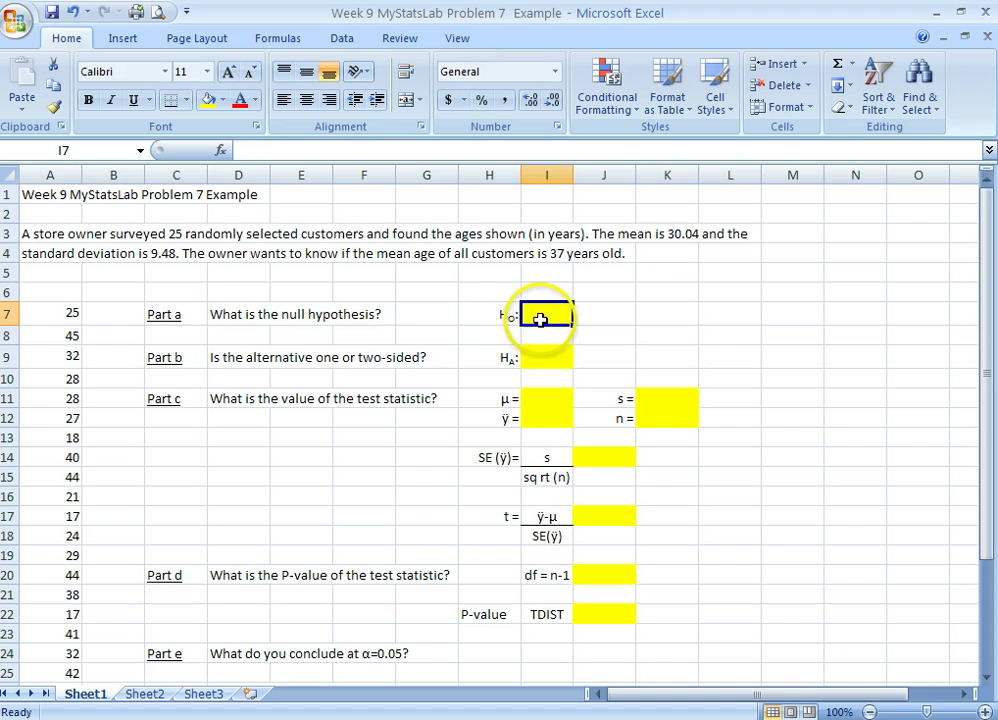
Enter the null hypothesis "μ= 37" in cell I7, inserting μ as a symbol
left_click(121, 40)
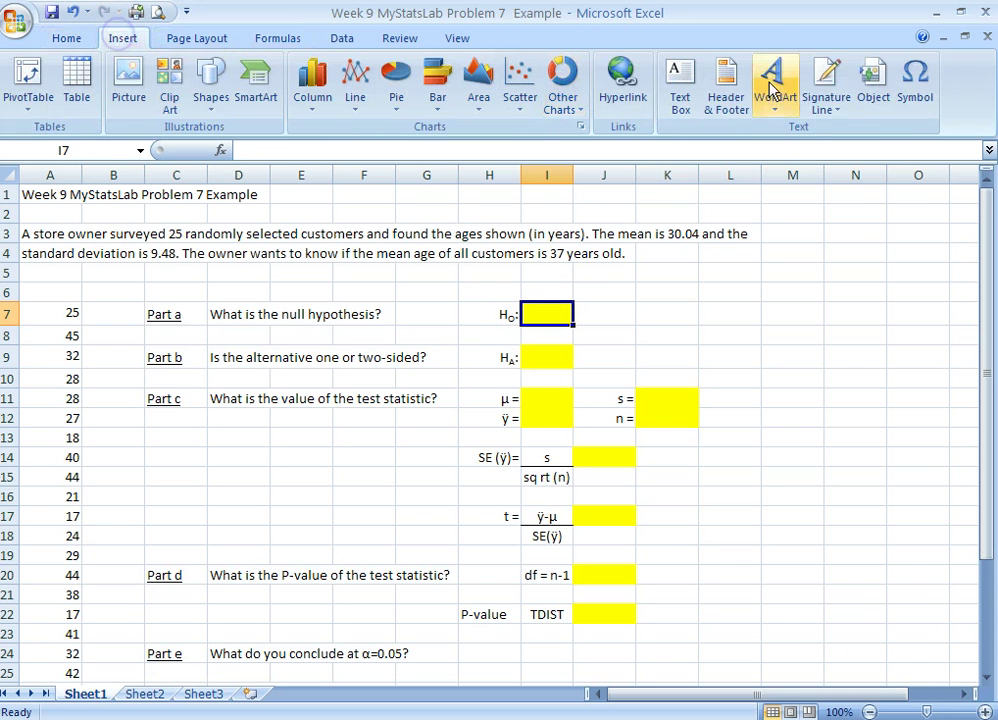
left_click(919, 87)
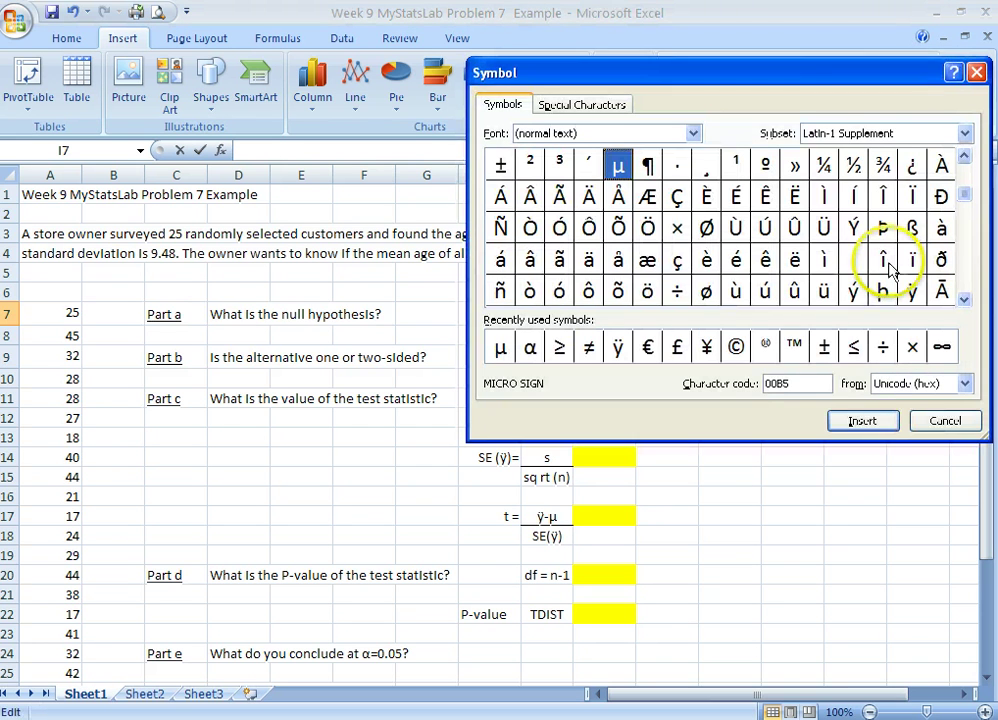
left_click(501, 347)
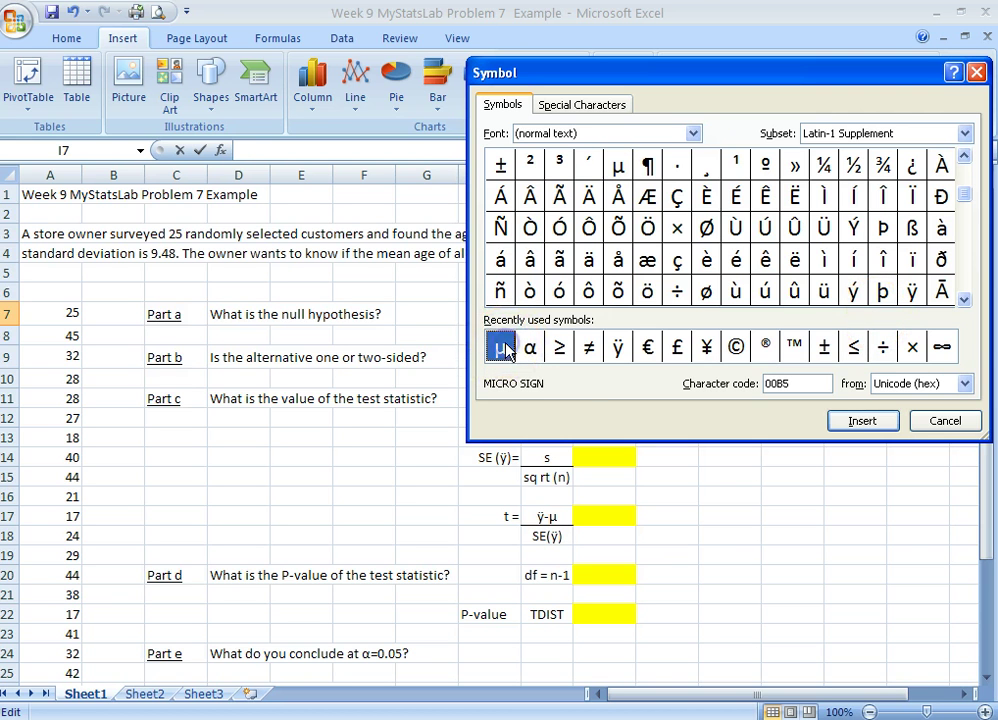
left_click(871, 420)
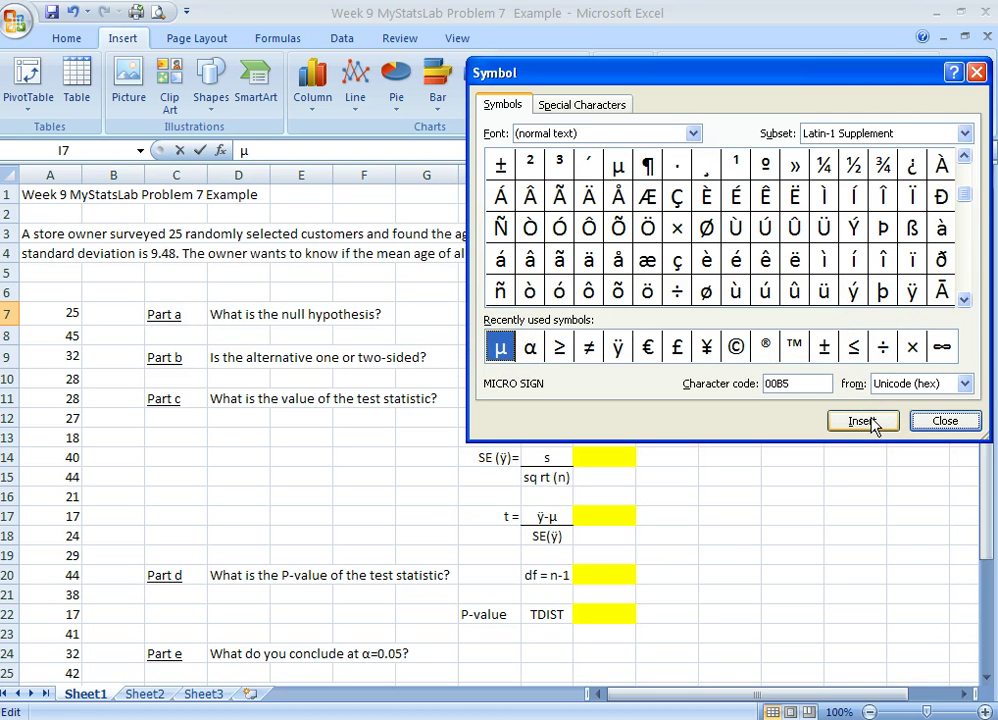
left_click(918, 421)
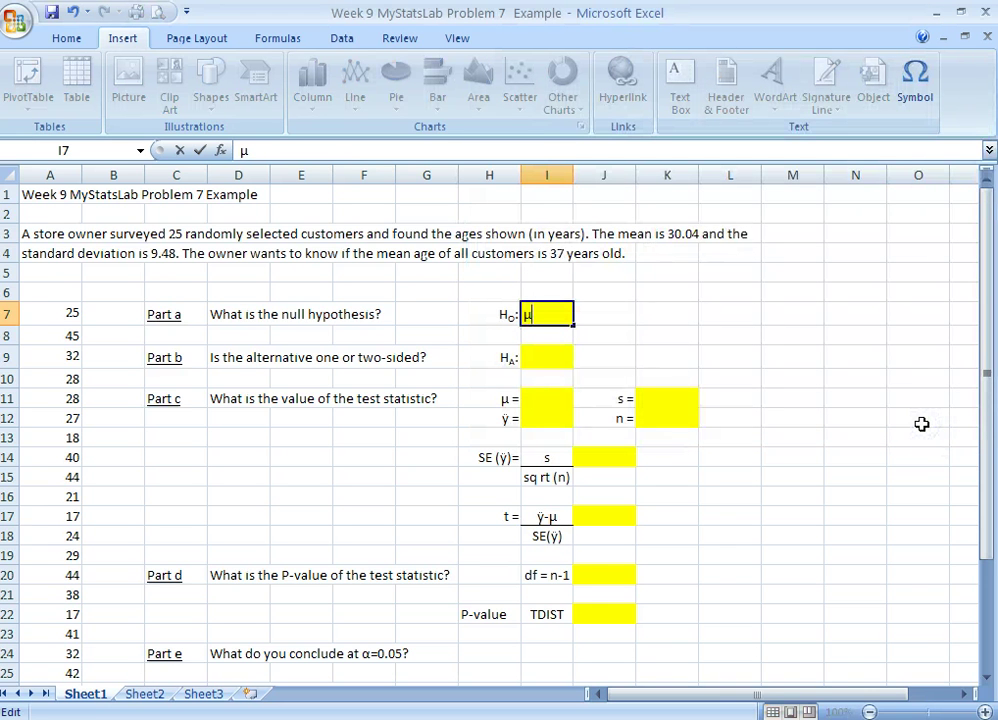
type("= 37")
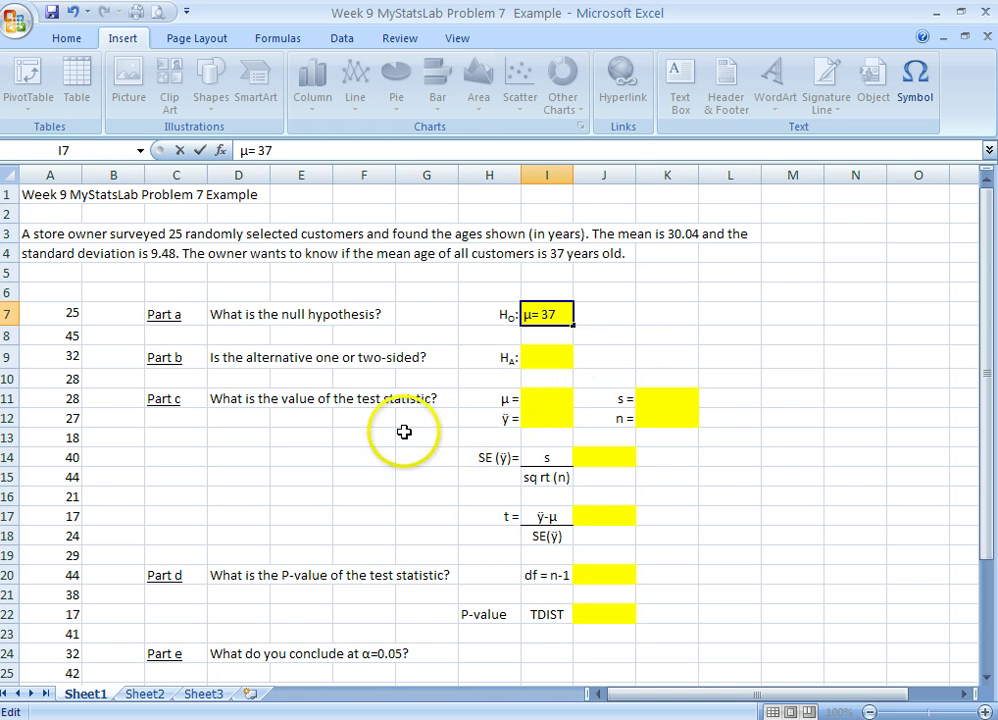
Color the word "two" red in the Part b question in cell D9
left_click(232, 357)
double_click(263, 364)
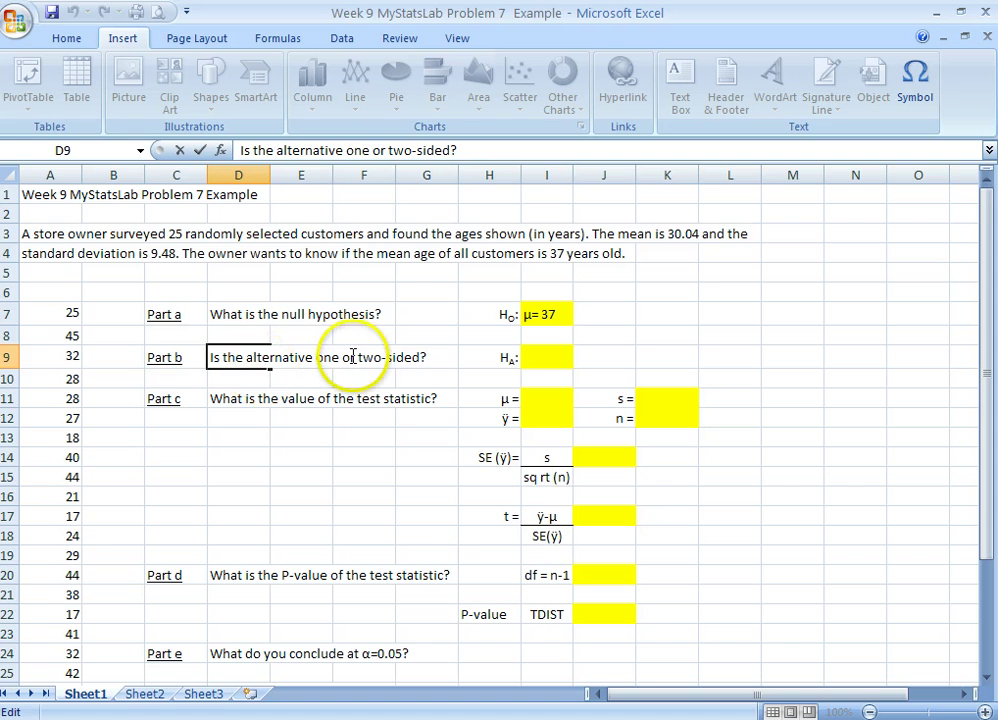
left_click_drag(357, 360, 381, 362)
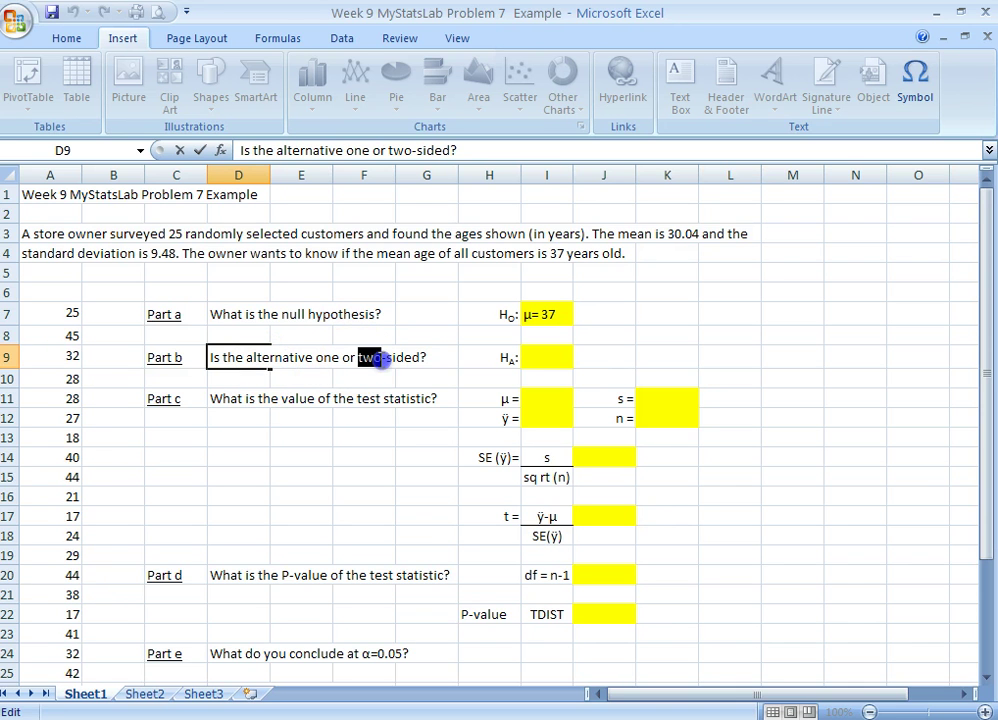
left_click(67, 37)
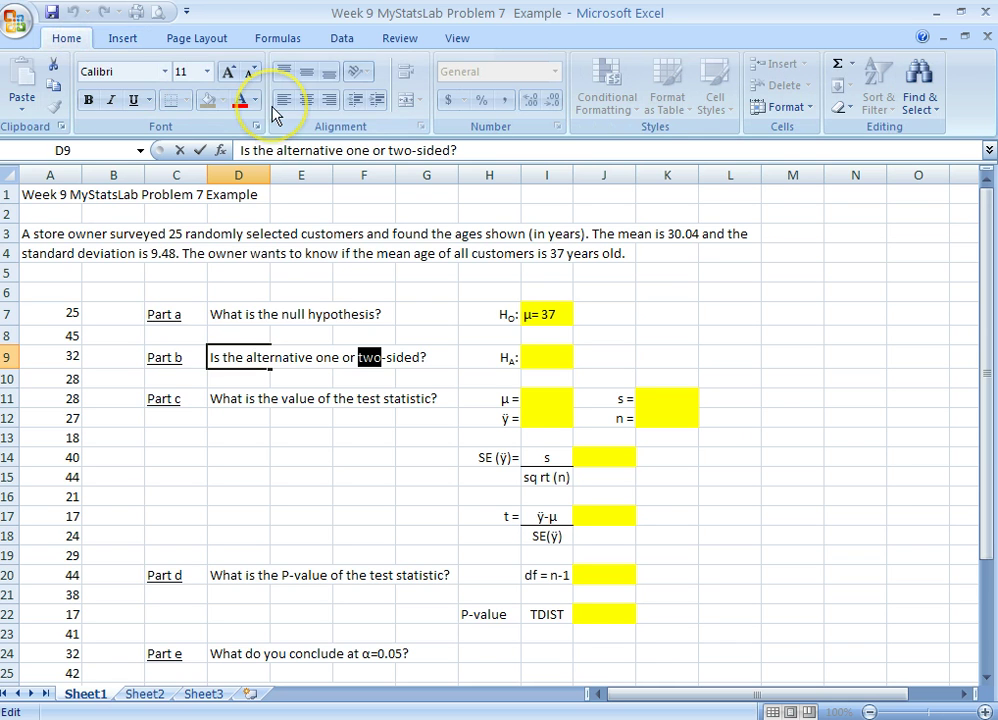
left_click(236, 104)
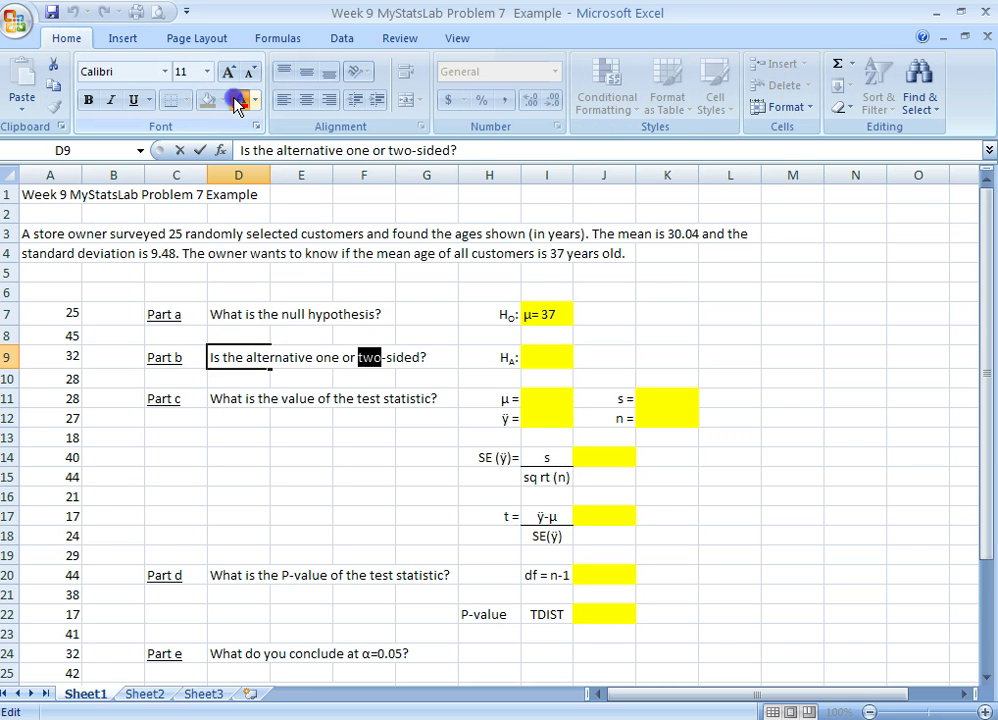
left_click(557, 339)
Enter the alternative hypothesis "μ≠ 37" in cell I9, inserting μ and ≠ as symbols
key("Down")
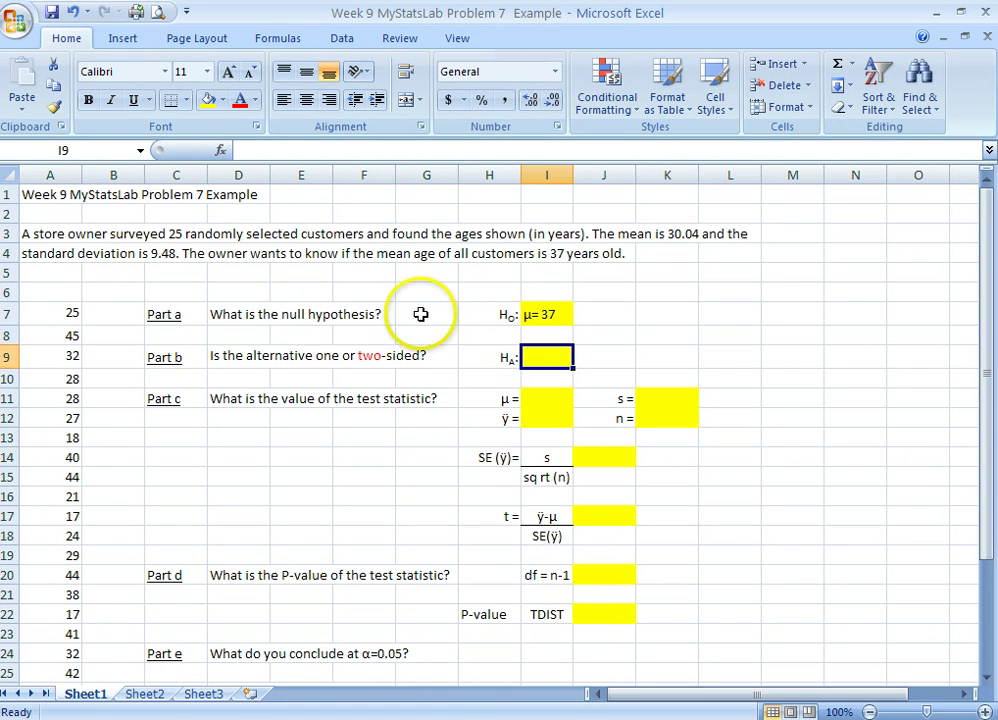
left_click(133, 38)
left_click(912, 116)
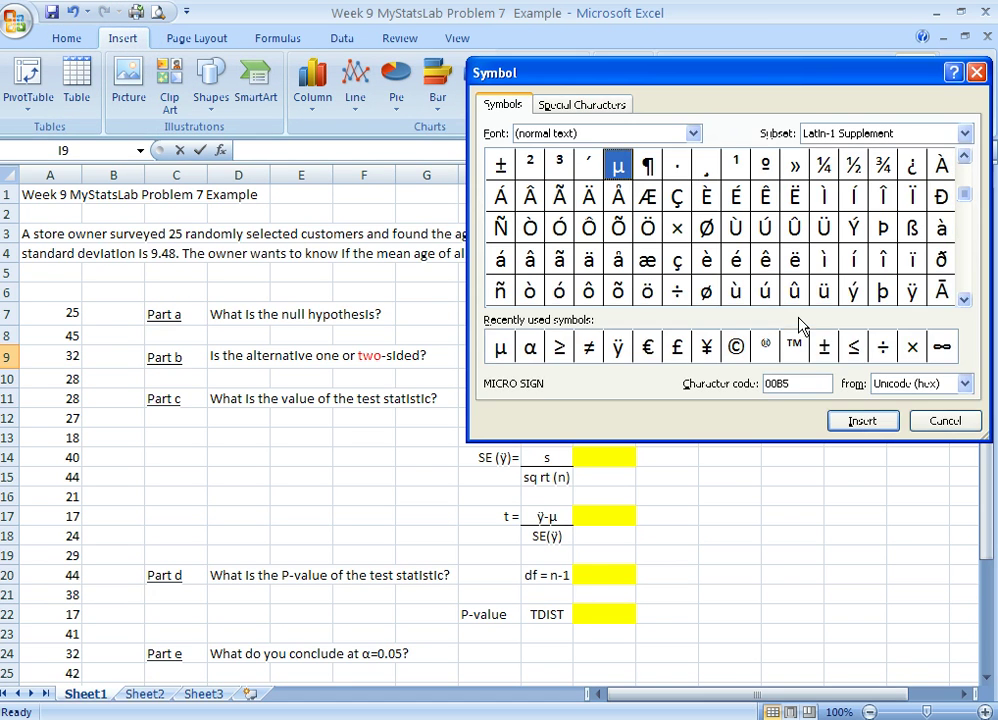
left_click(500, 347)
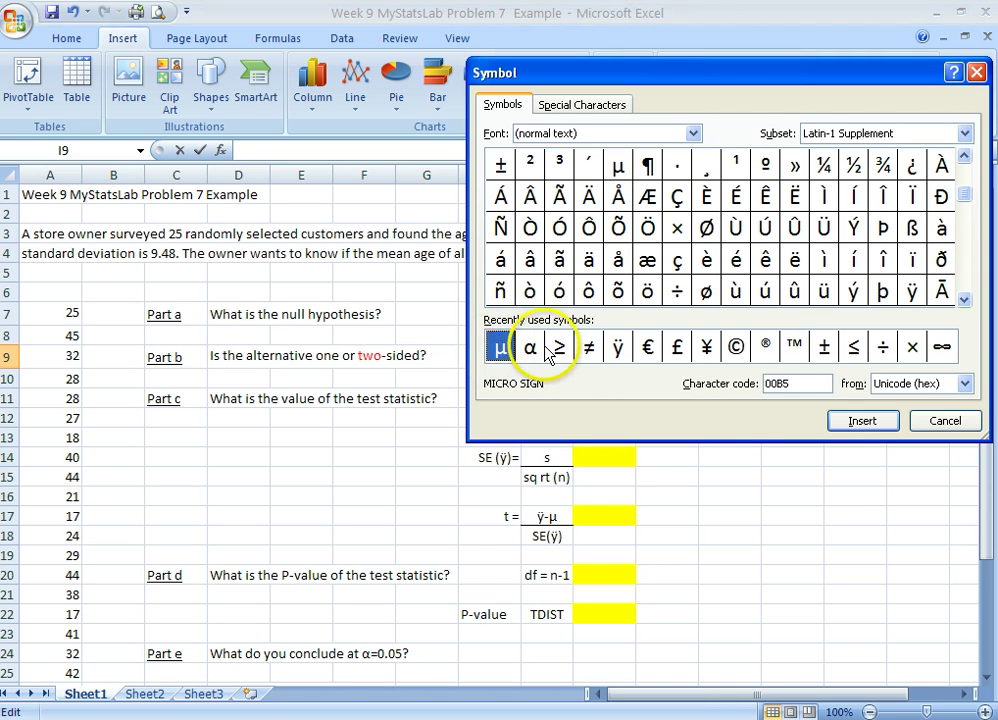
left_click(587, 352)
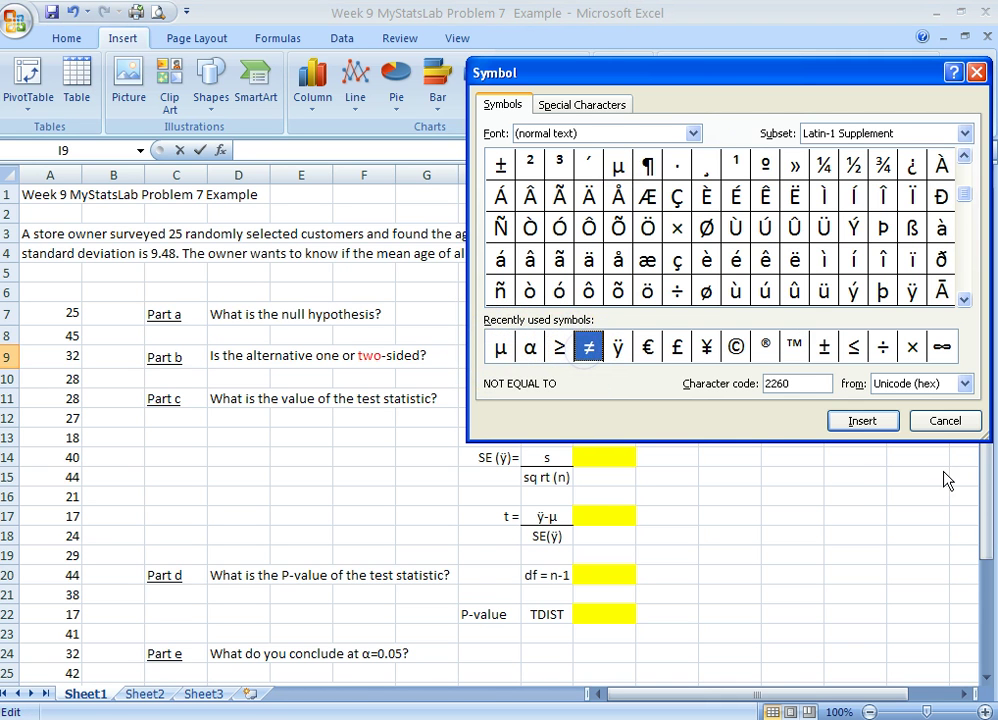
left_click(503, 349)
left_click(836, 421)
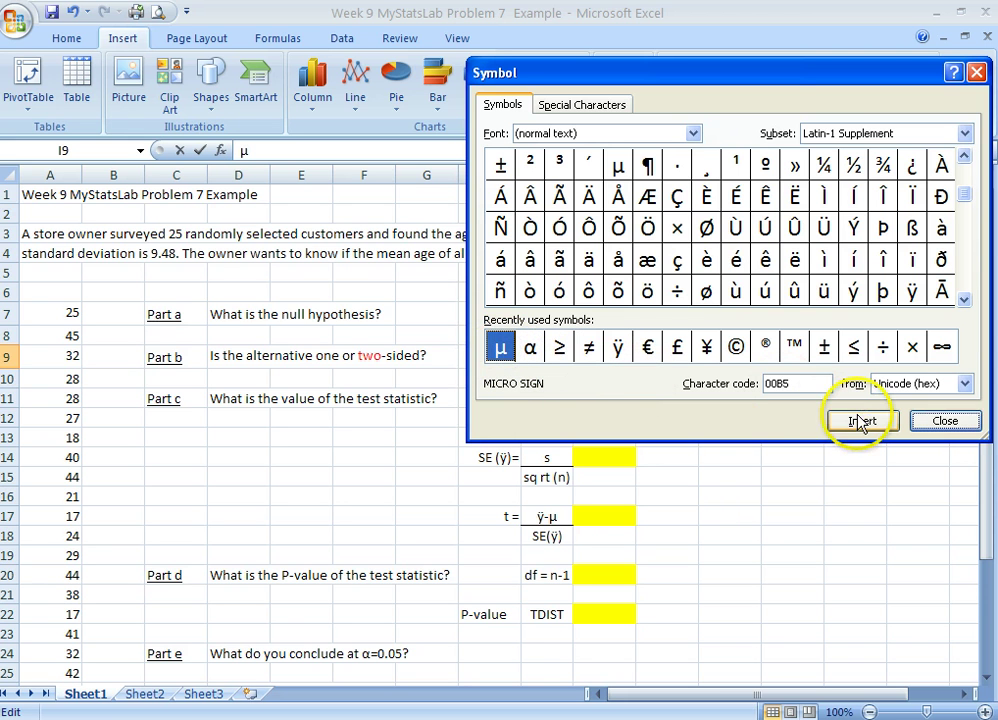
left_click(591, 347)
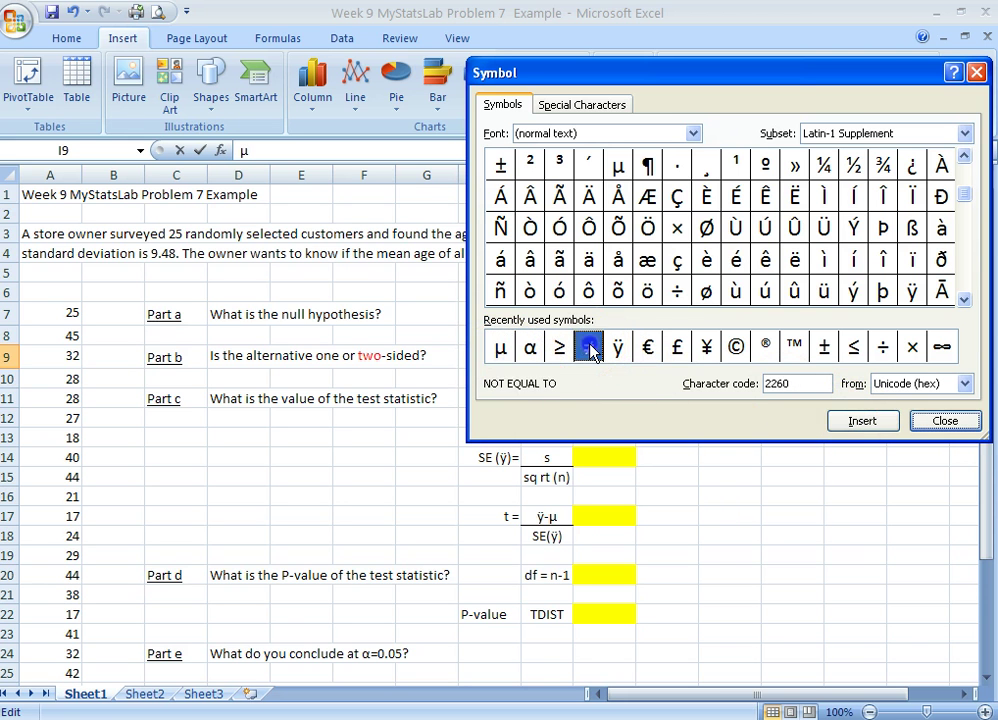
left_click(860, 421)
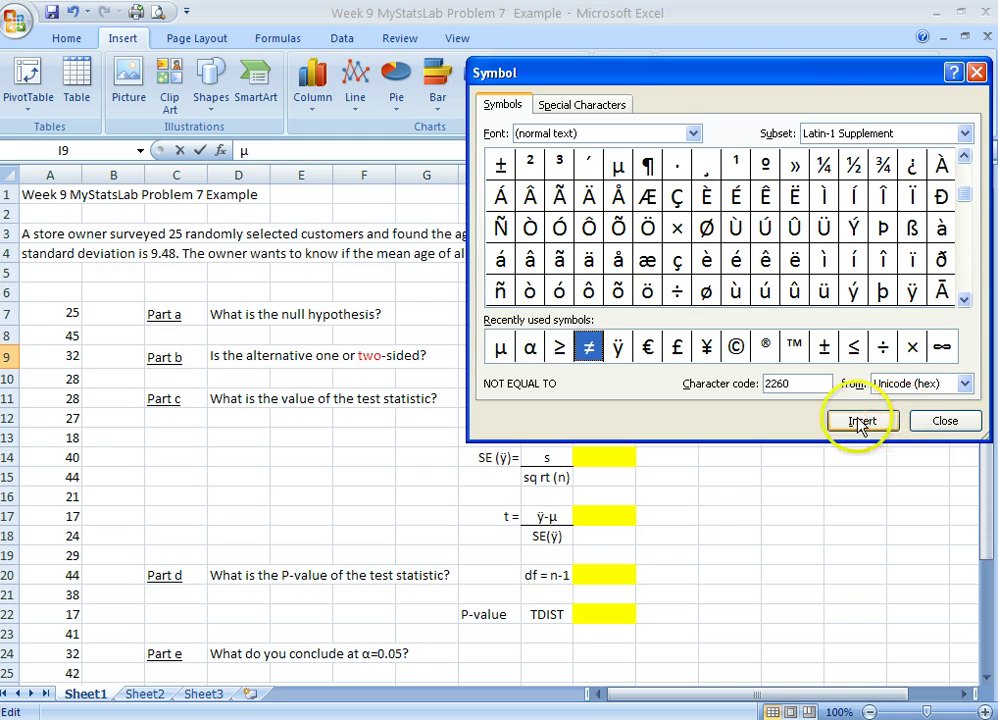
left_click(945, 424)
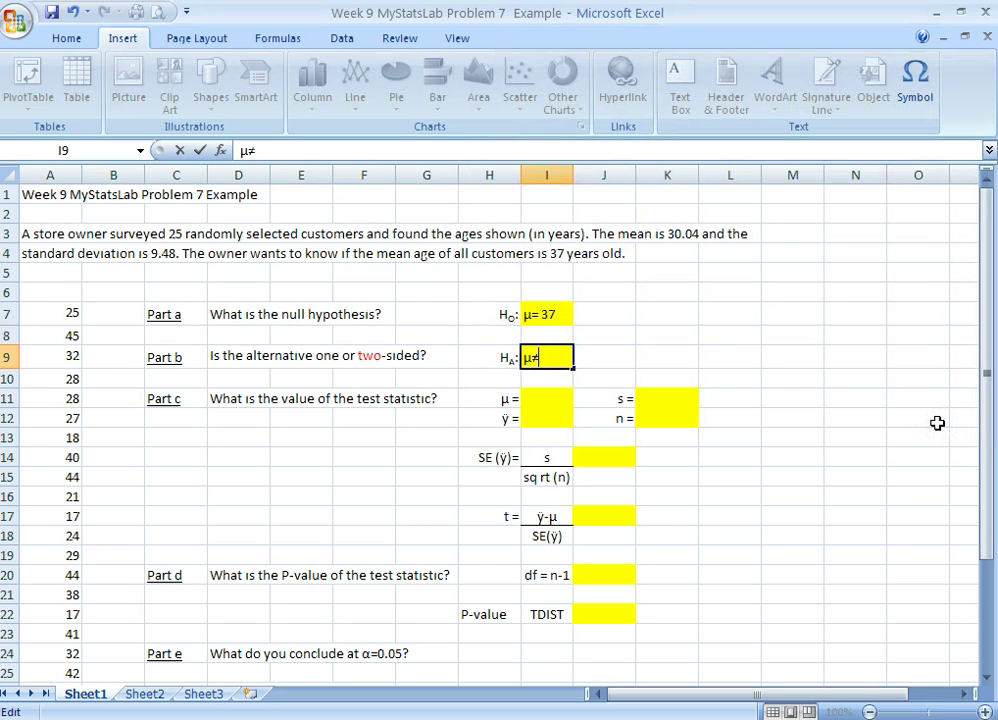
type("37")
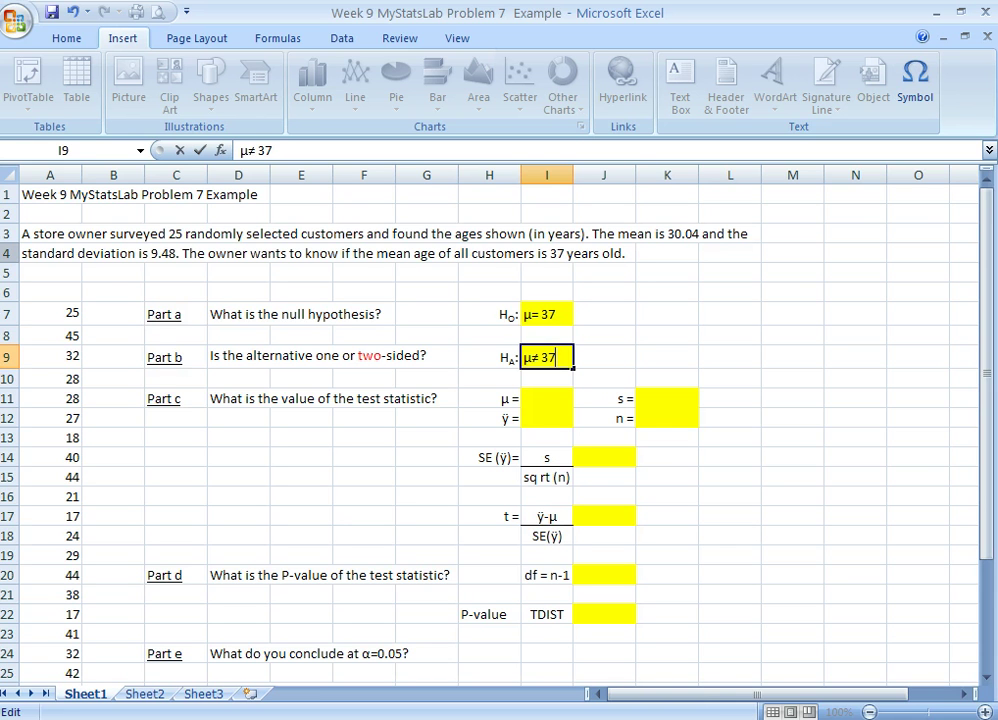
Fill in the Part c means with μ as 37 in I11 and ÿ as 30.04 in I12
left_click(541, 403)
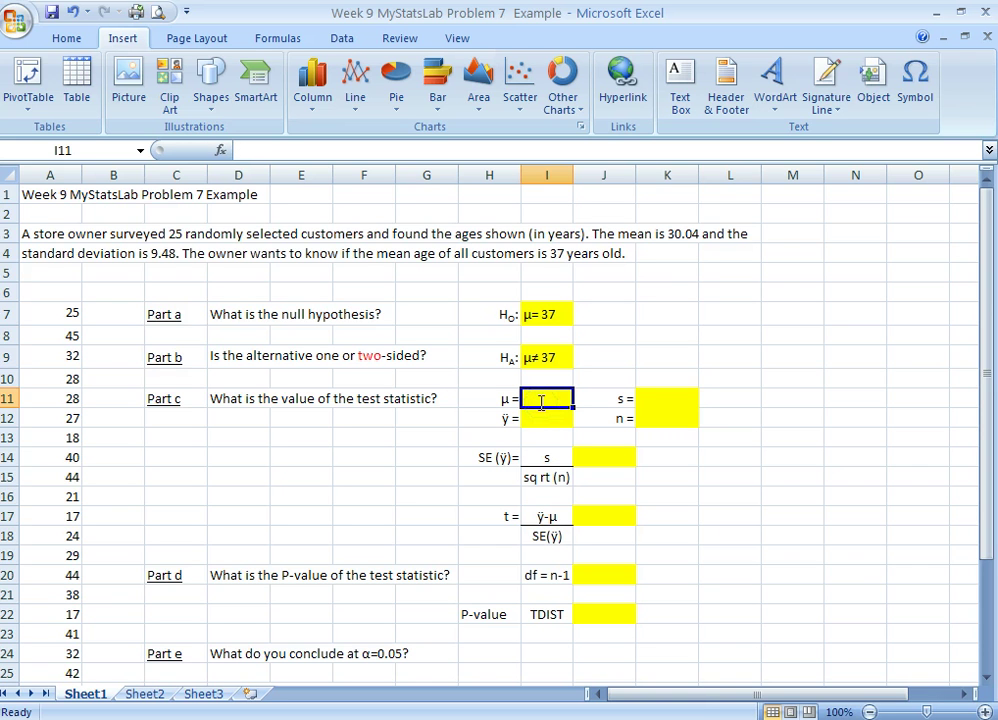
type("37")
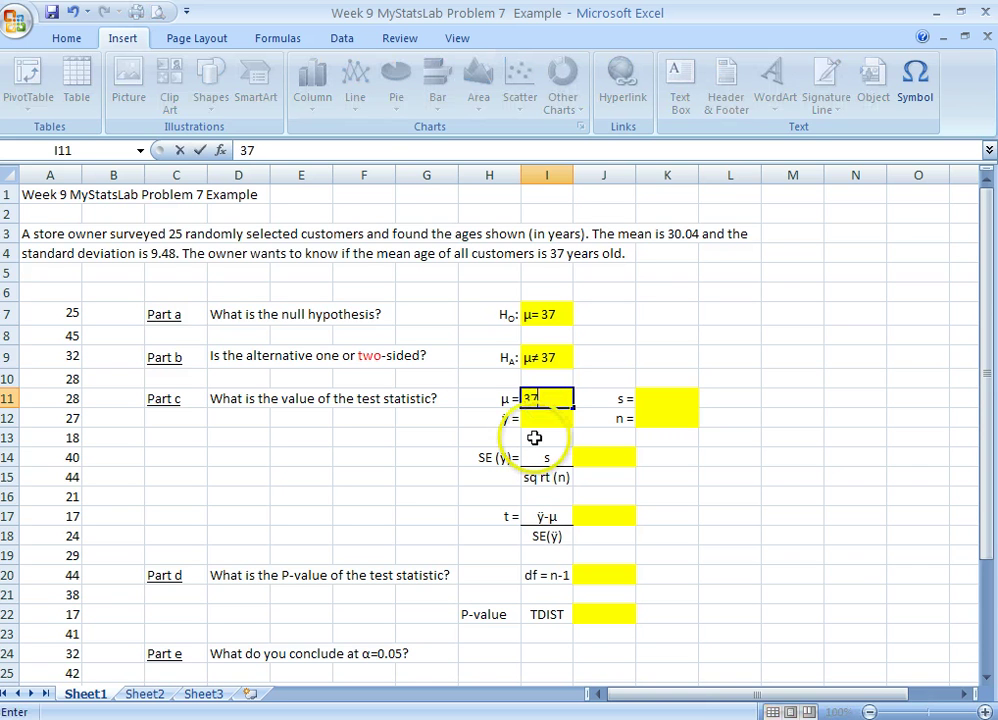
left_click(553, 420)
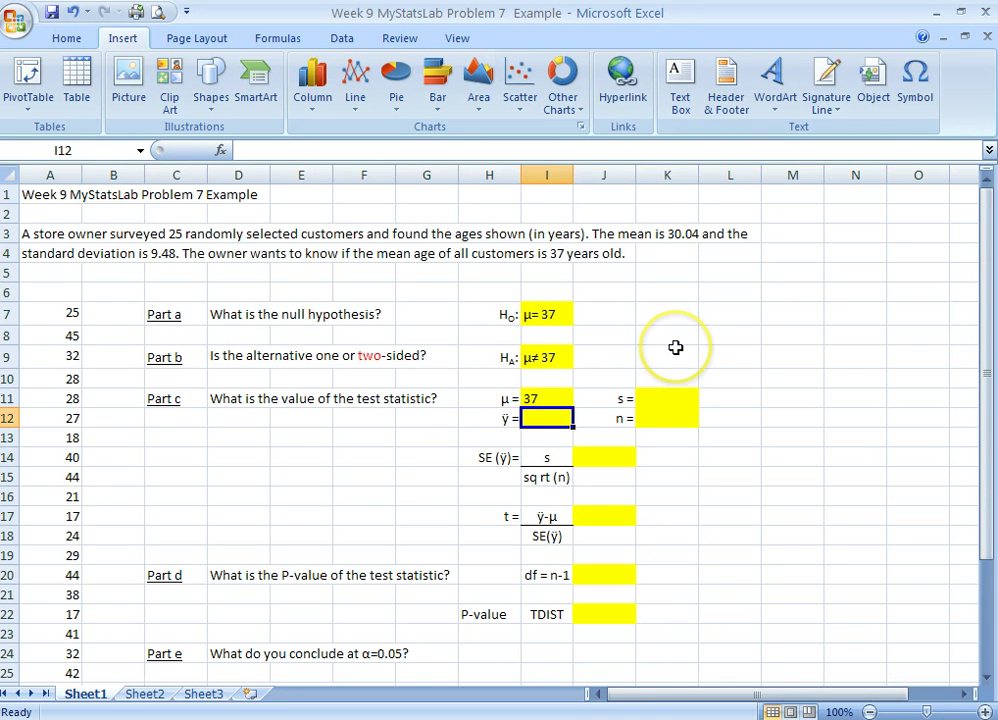
type("0.04")
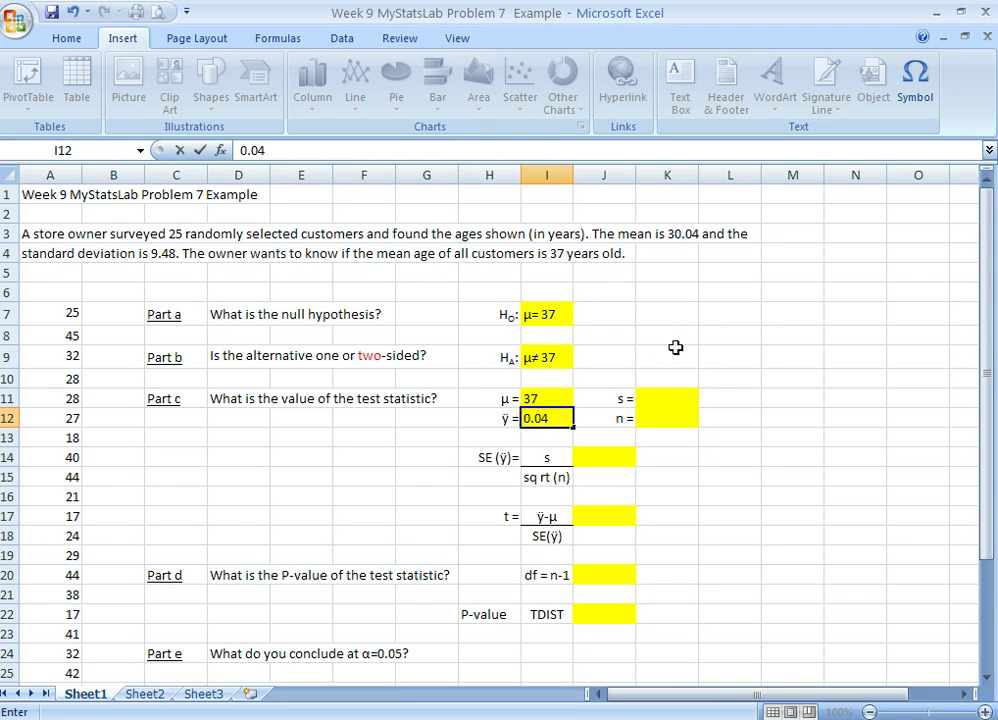
left_click(522, 419)
type("3")
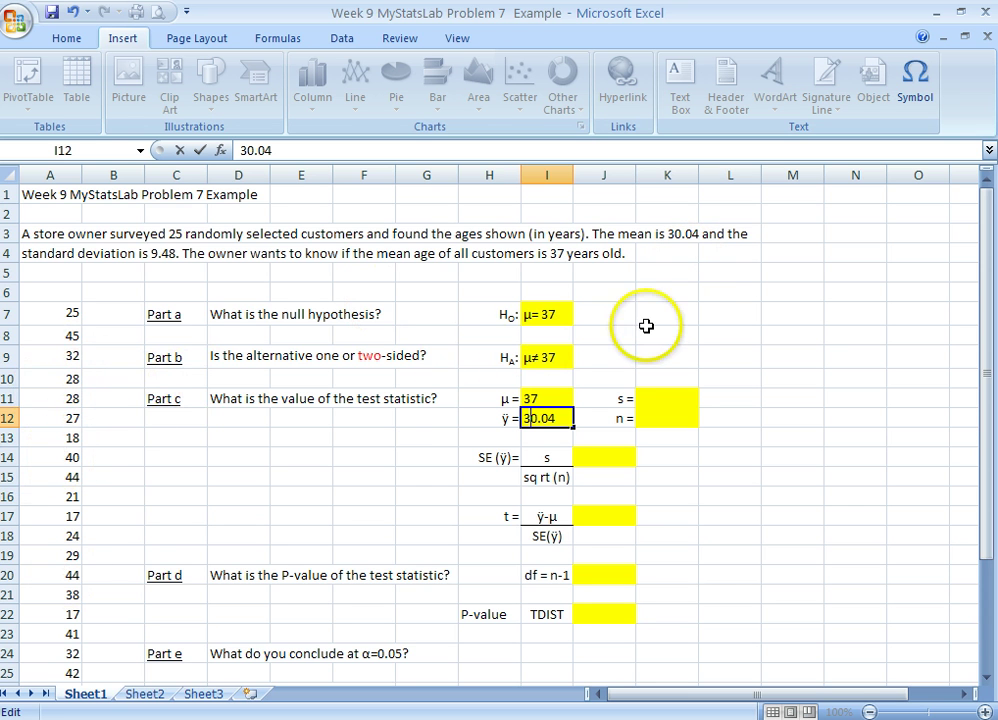
Enter the standard deviation s as 9.48 in K11 and the sample size n as 25 in K12
left_click(655, 395)
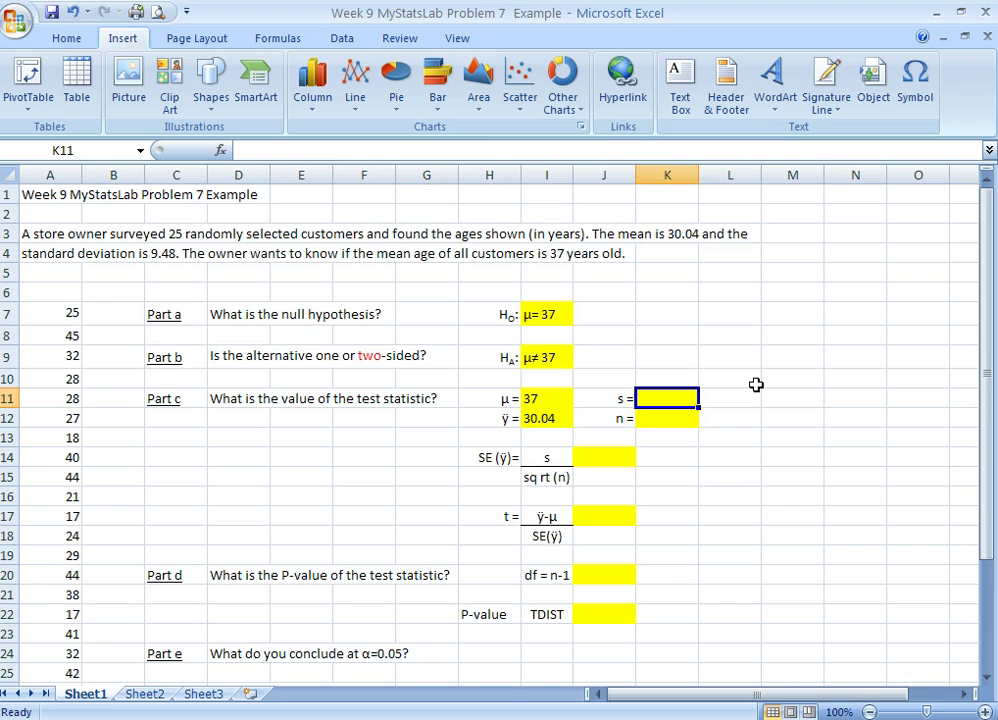
type("9.")
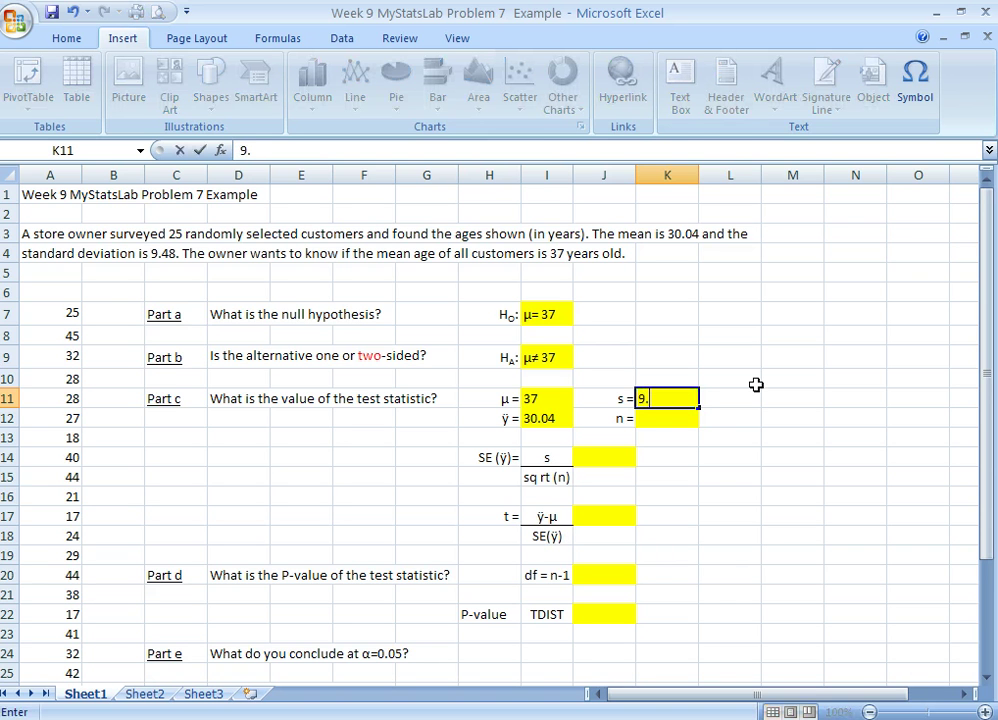
type("48")
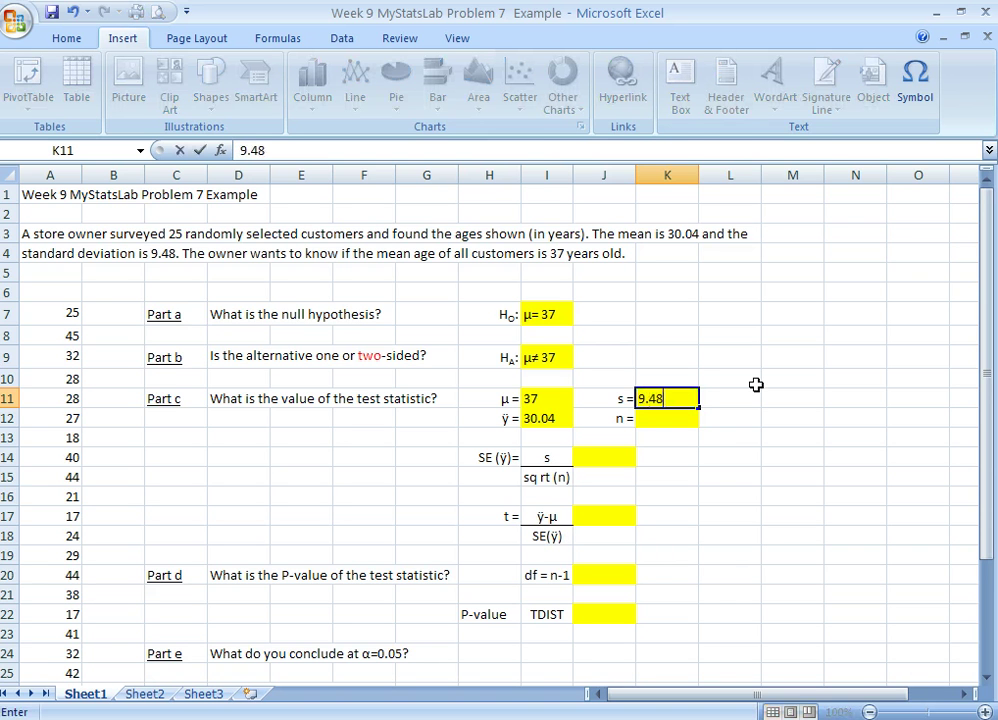
left_click(671, 422)
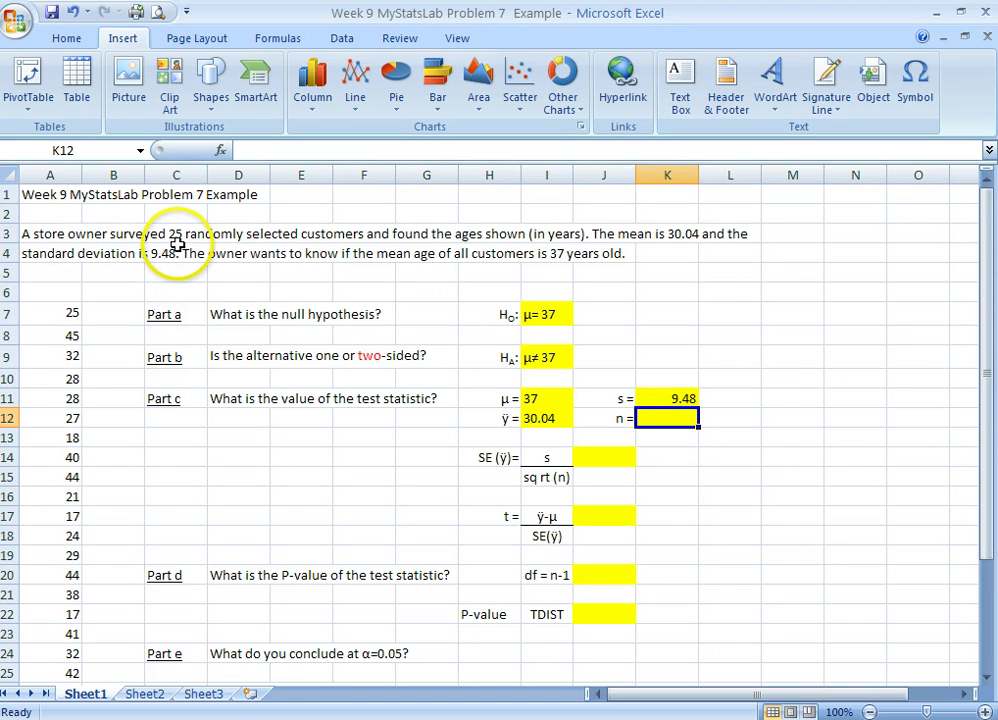
type("25")
left_click(764, 379)
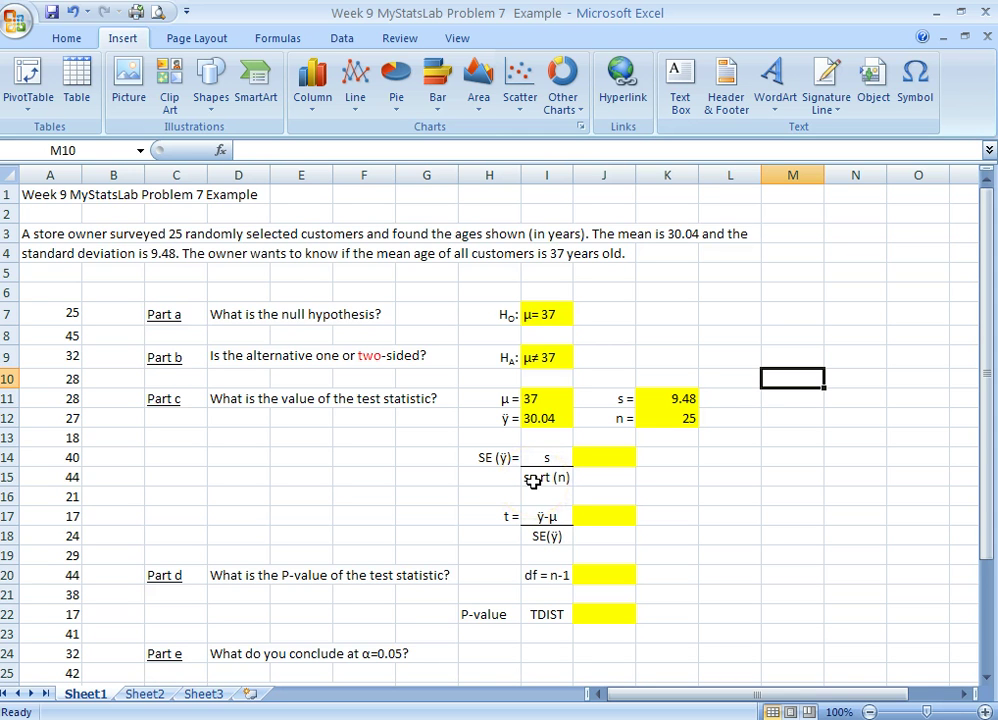
Calculate the standard error SE(ÿ) in cell J14 with the formula =K11/SQRT(K12)
left_click(601, 457)
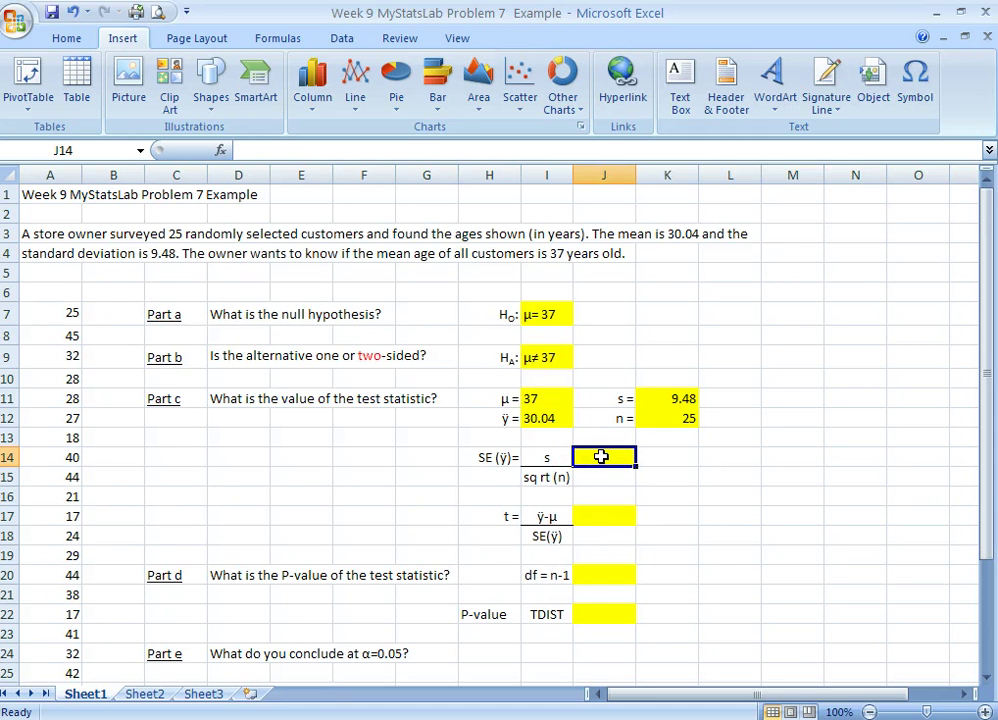
type("=")
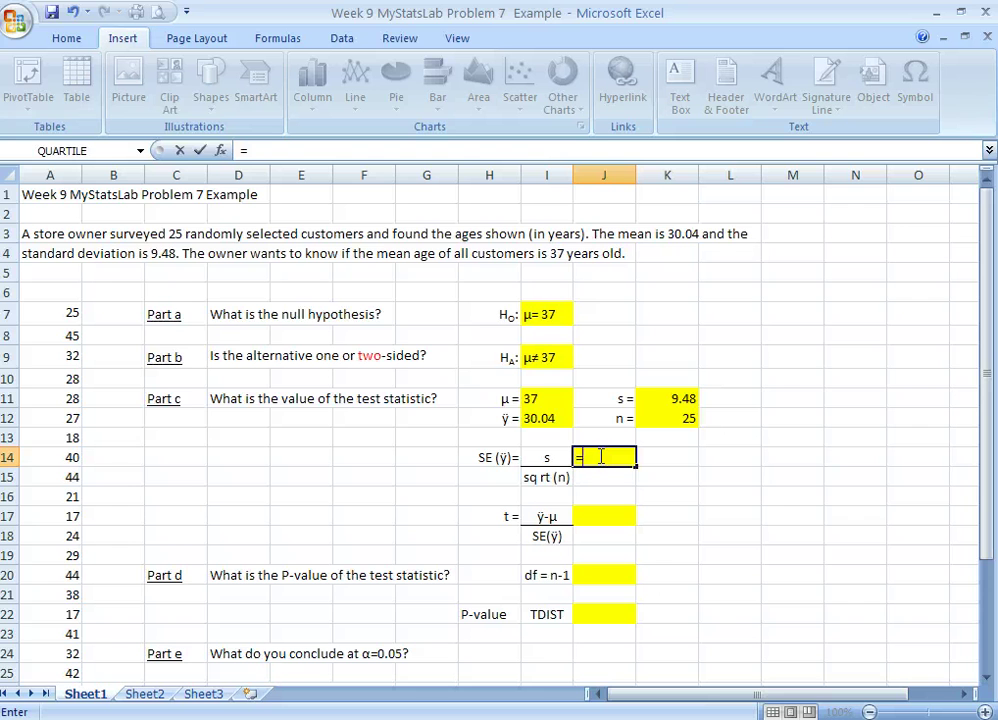
left_click(683, 399)
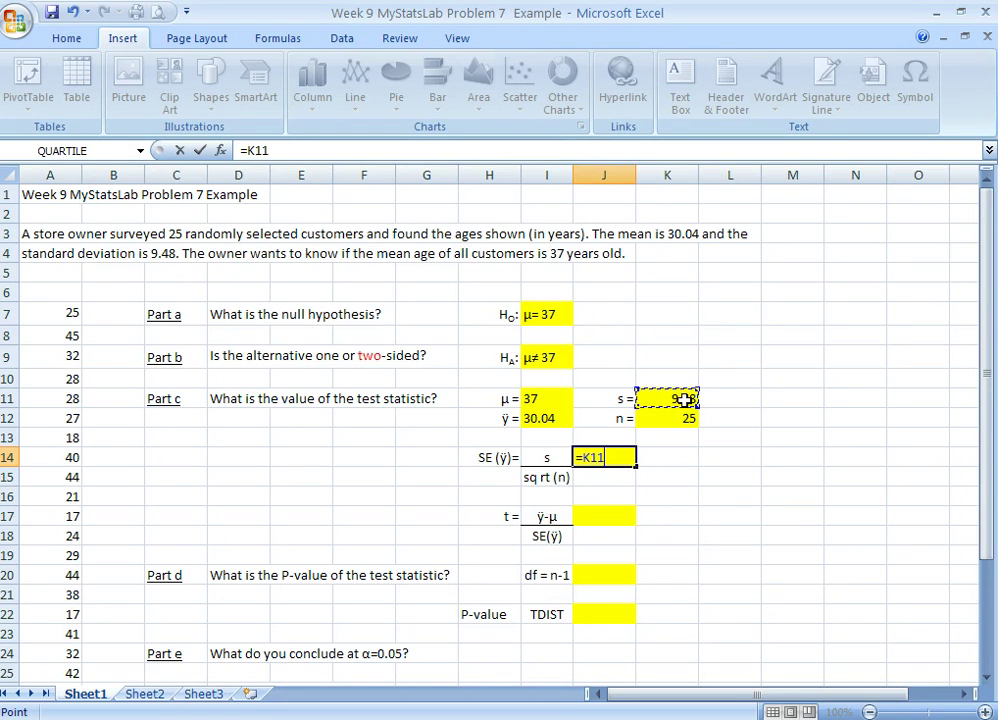
type("/")
type("sq")
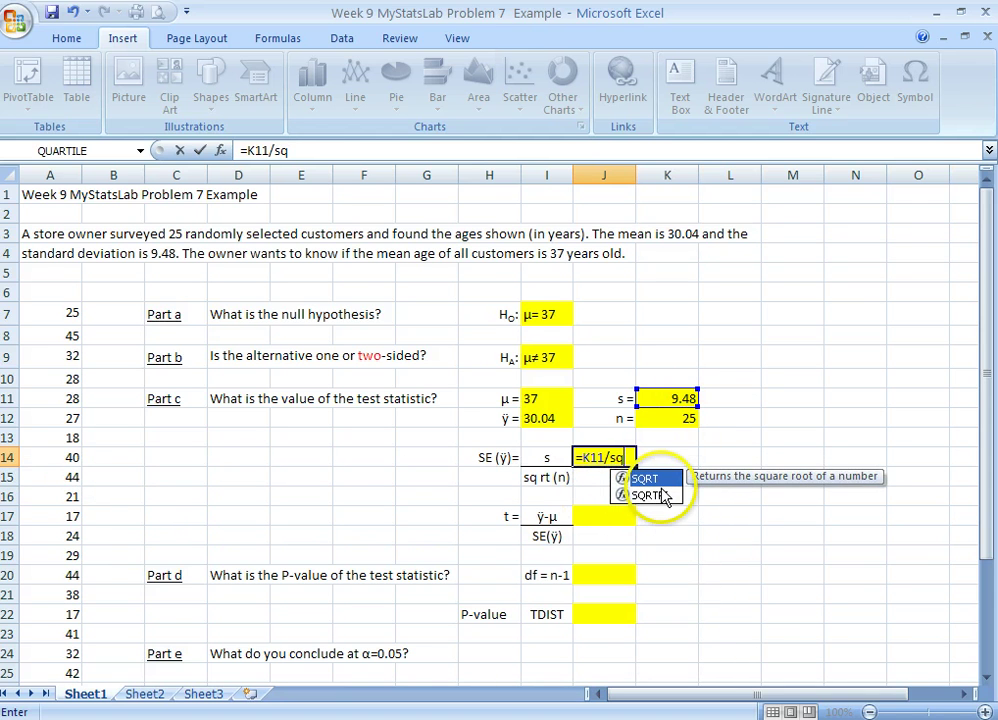
double_click(643, 482)
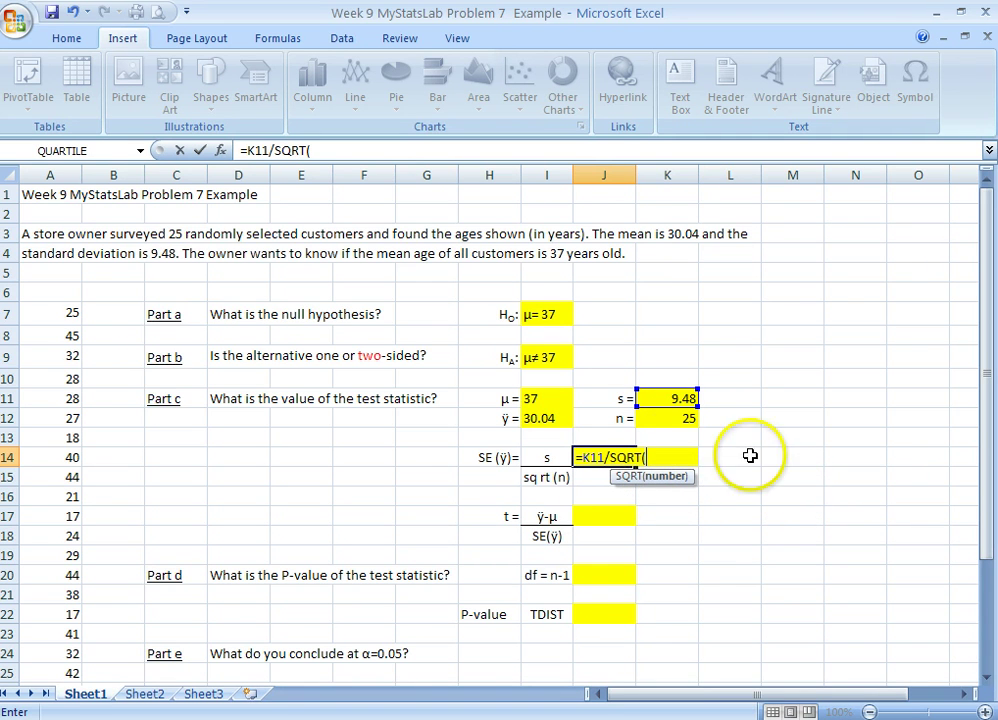
left_click(671, 417)
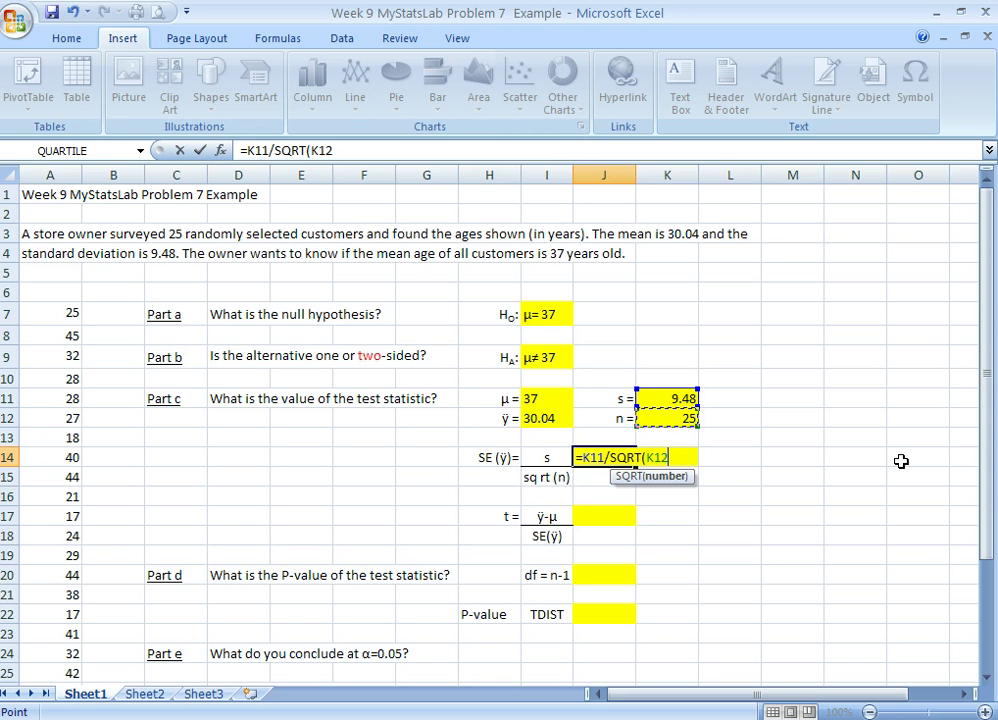
type(")")
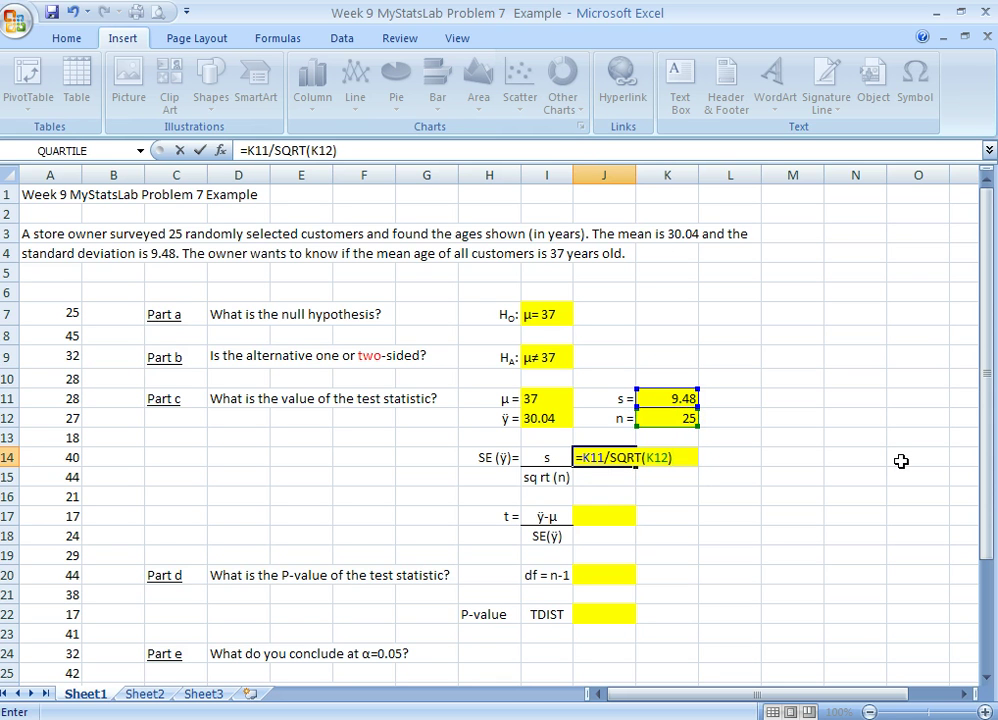
key("Return")
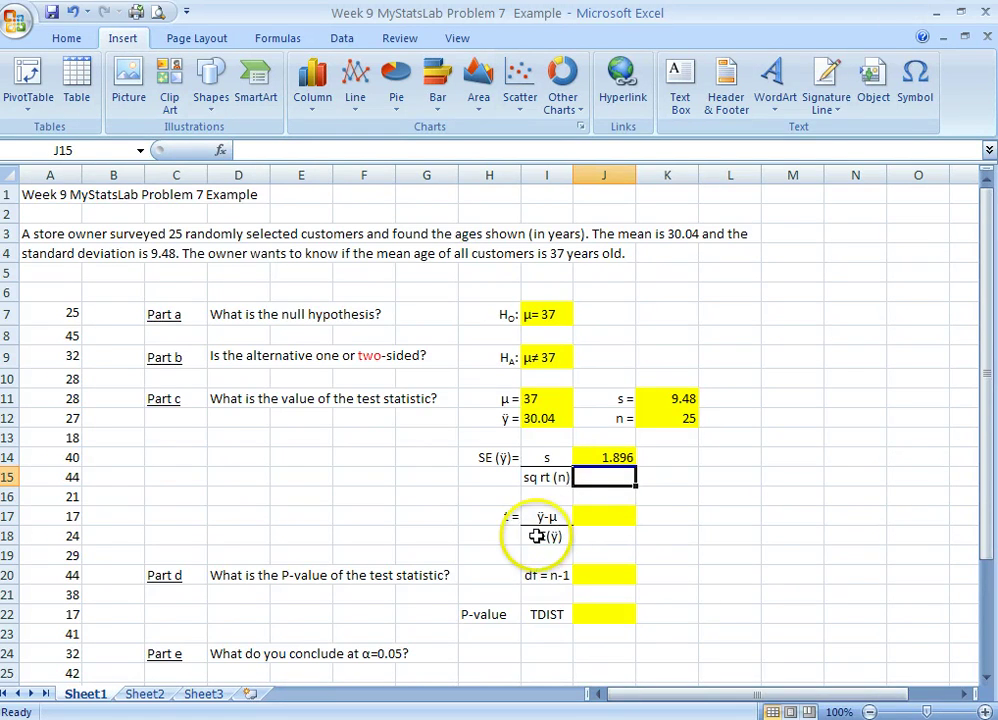
Calculate the t test statistic in cell J17 with the formula =(I12-I11)/J14
left_click(601, 522)
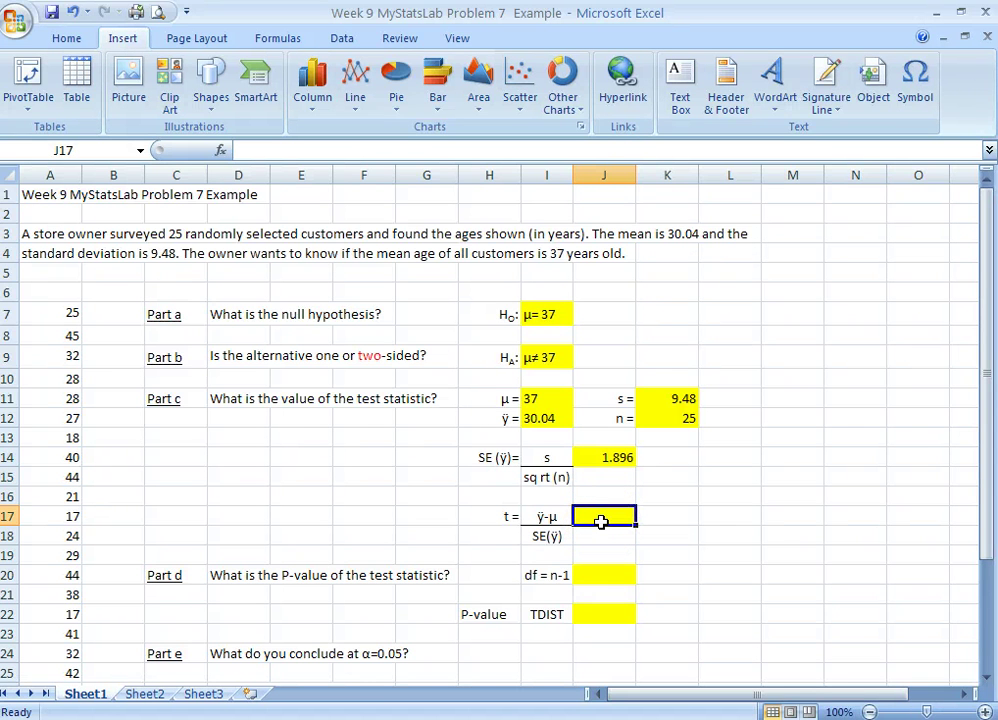
type("=")
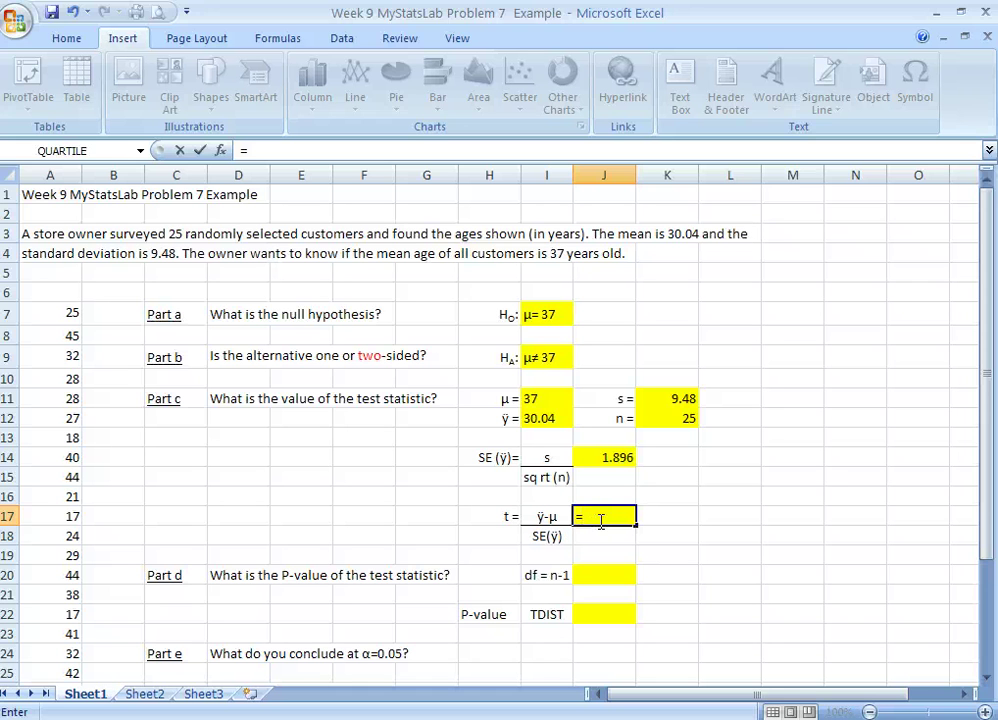
type("(")
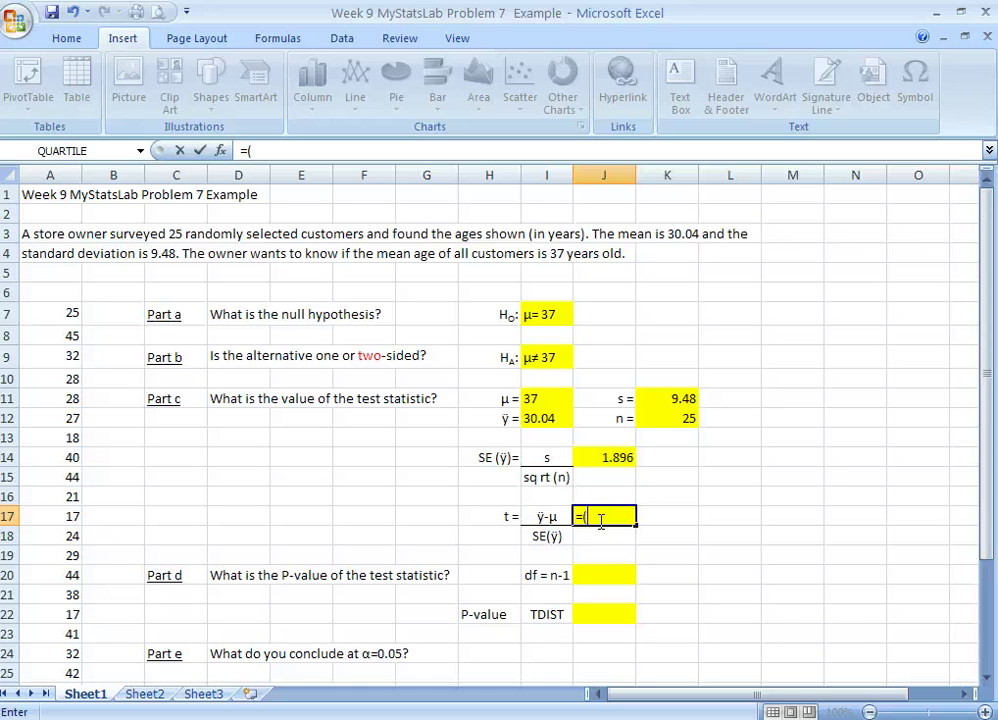
left_click(543, 418)
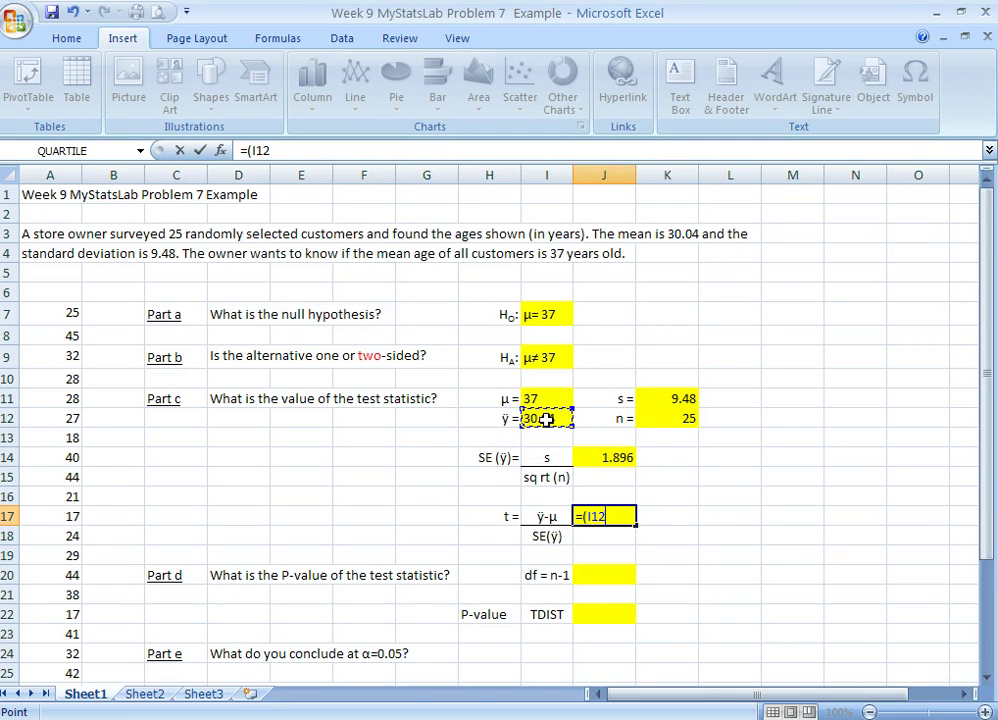
type("-")
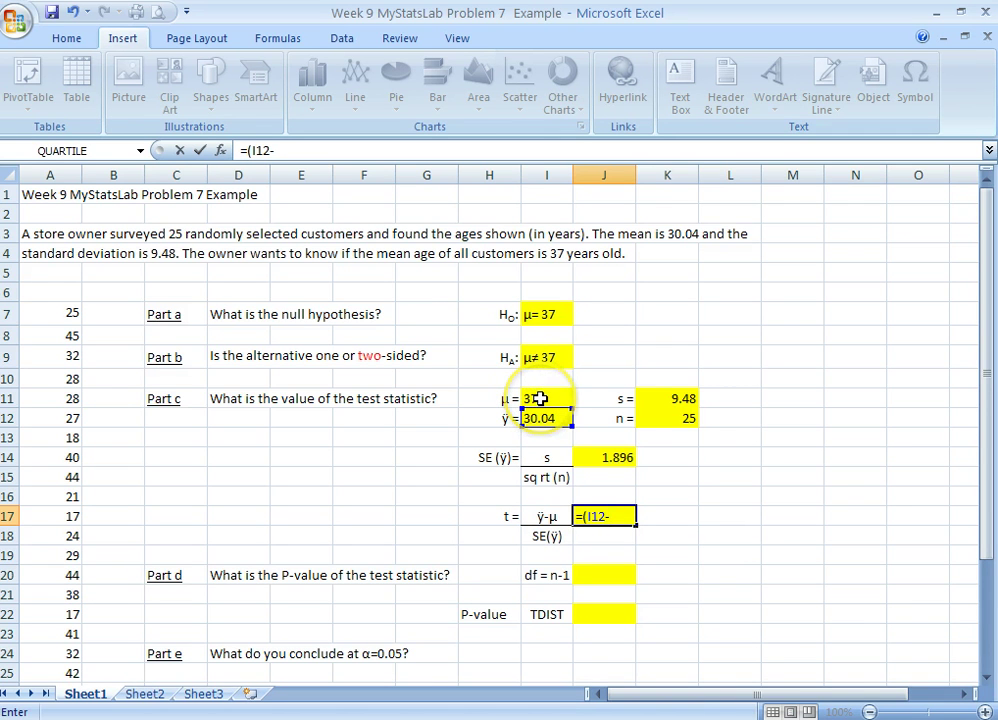
left_click(539, 398)
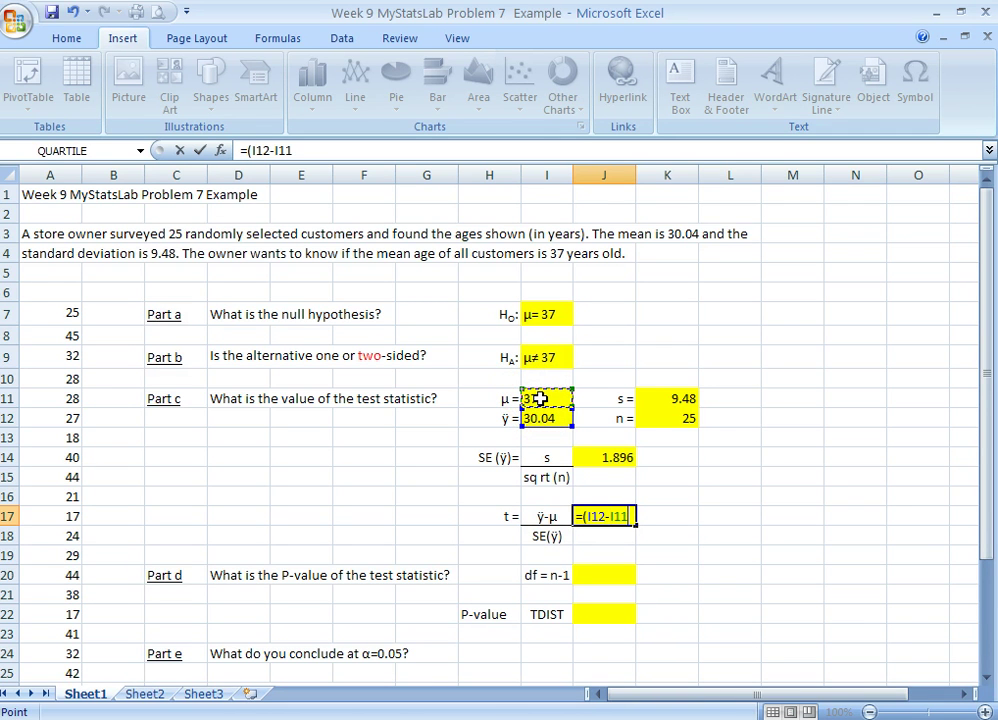
type(")/")
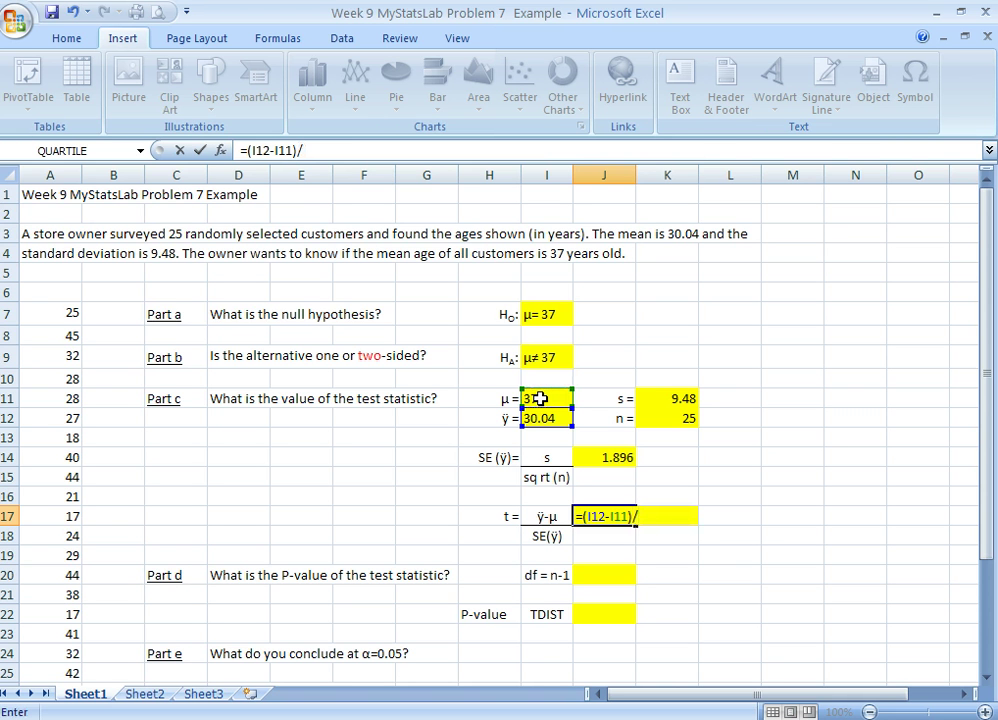
left_click(610, 457)
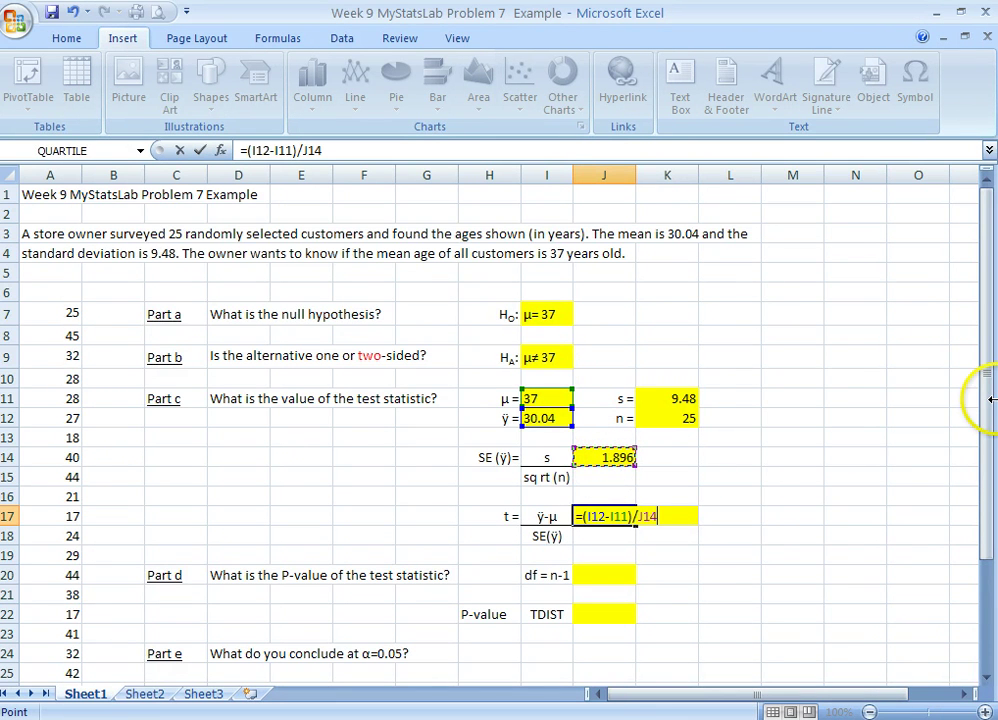
key("Return")
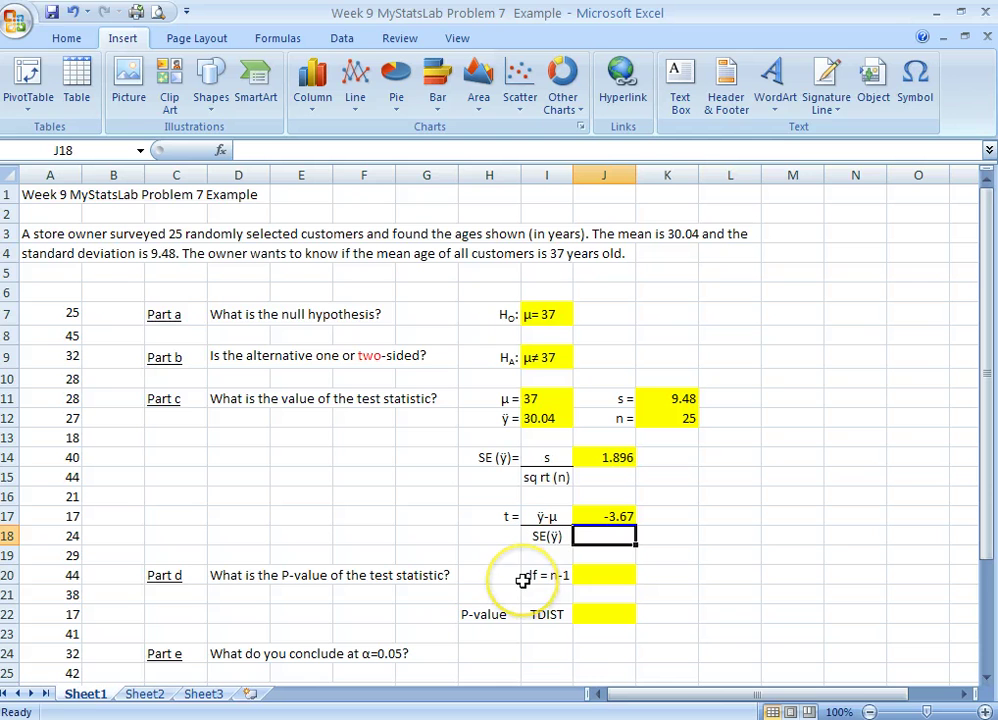
Calculate the degrees of freedom for Part d in cell J20 with the formula =K12-1
left_click(598, 576)
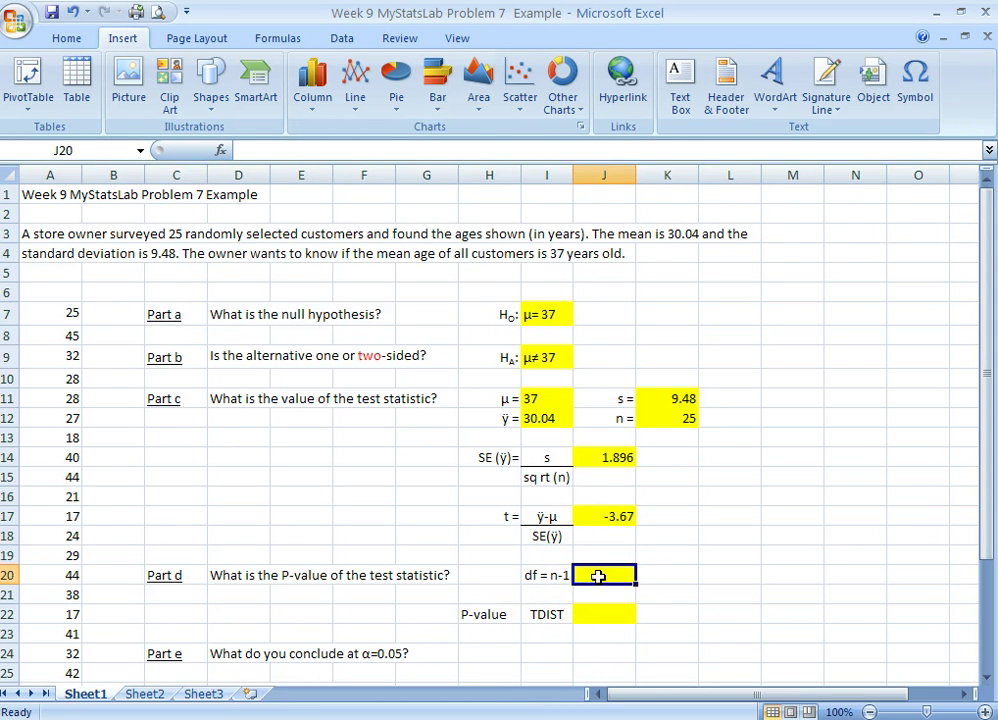
type("=")
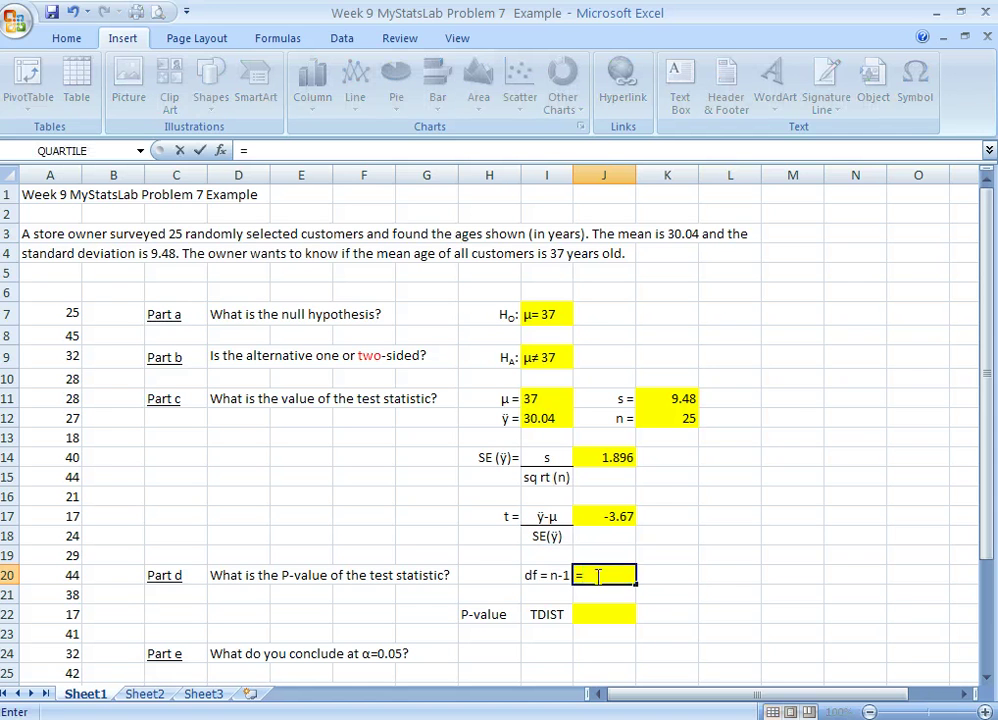
left_click(672, 421)
type("-")
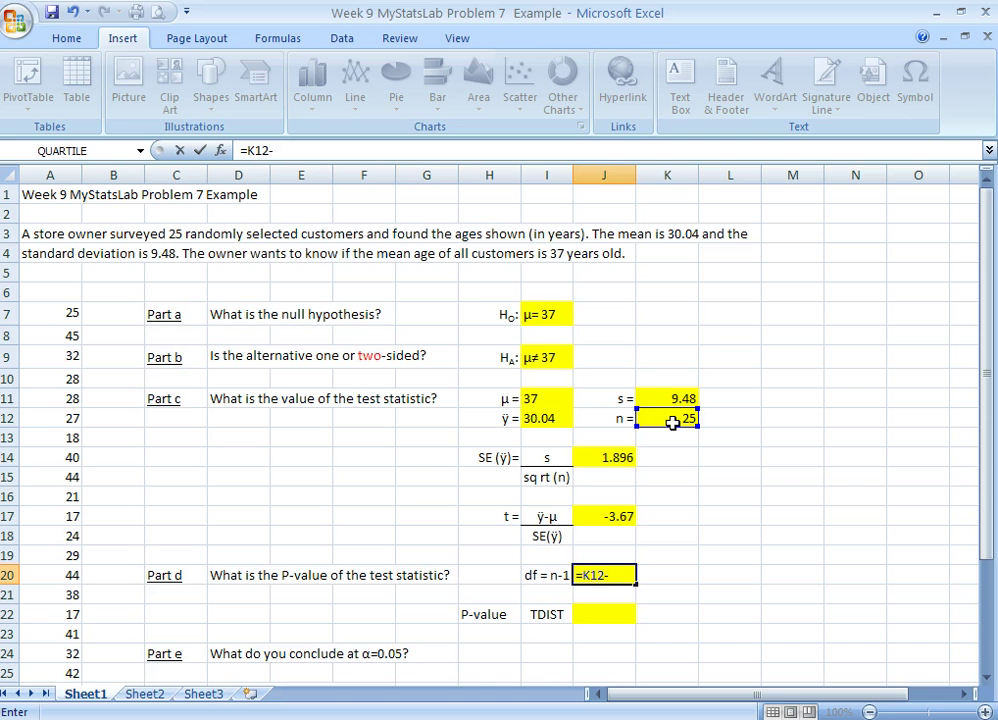
type("1")
key("Return")
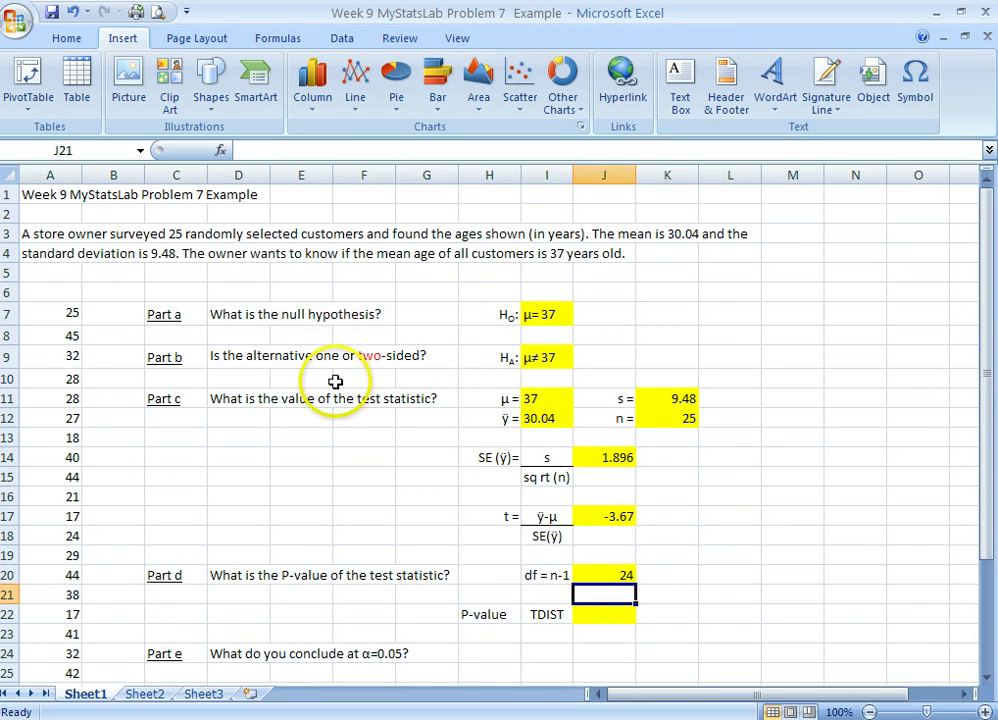
Calculate the two-tailed P-value in cell J22 with the formula =TDIST(3.67,J20,2)
left_click(611, 614)
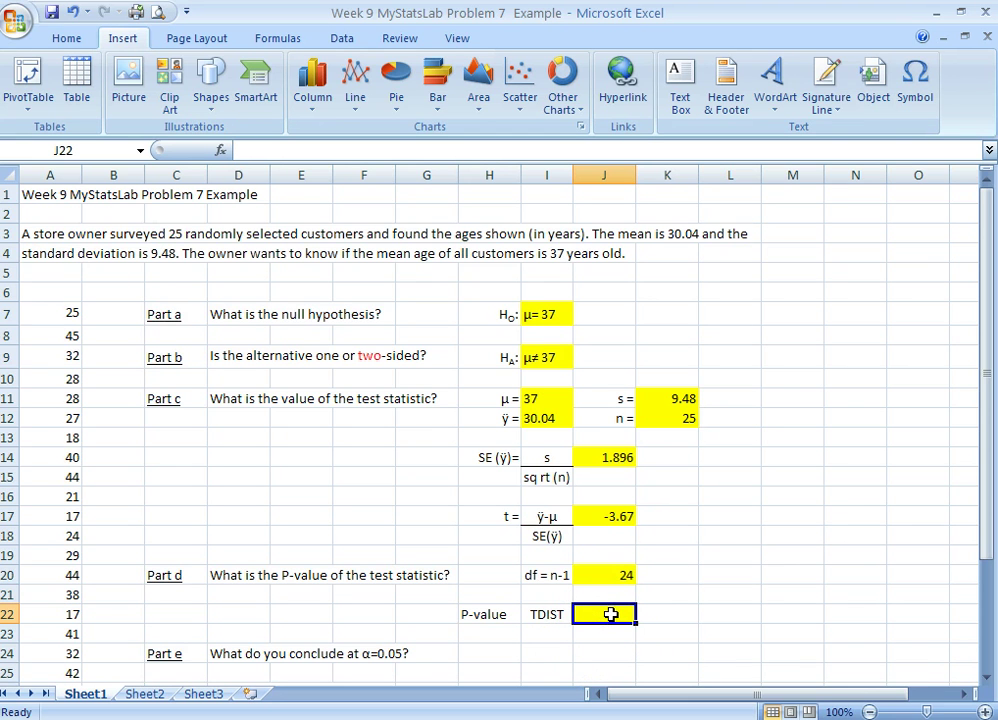
type("=")
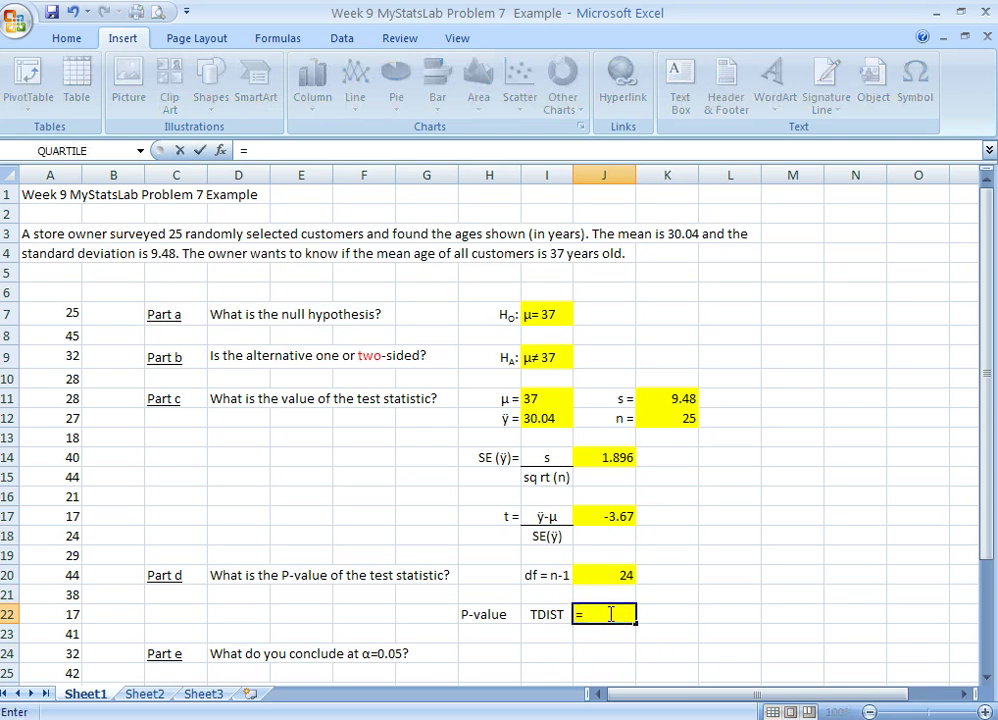
type("td")
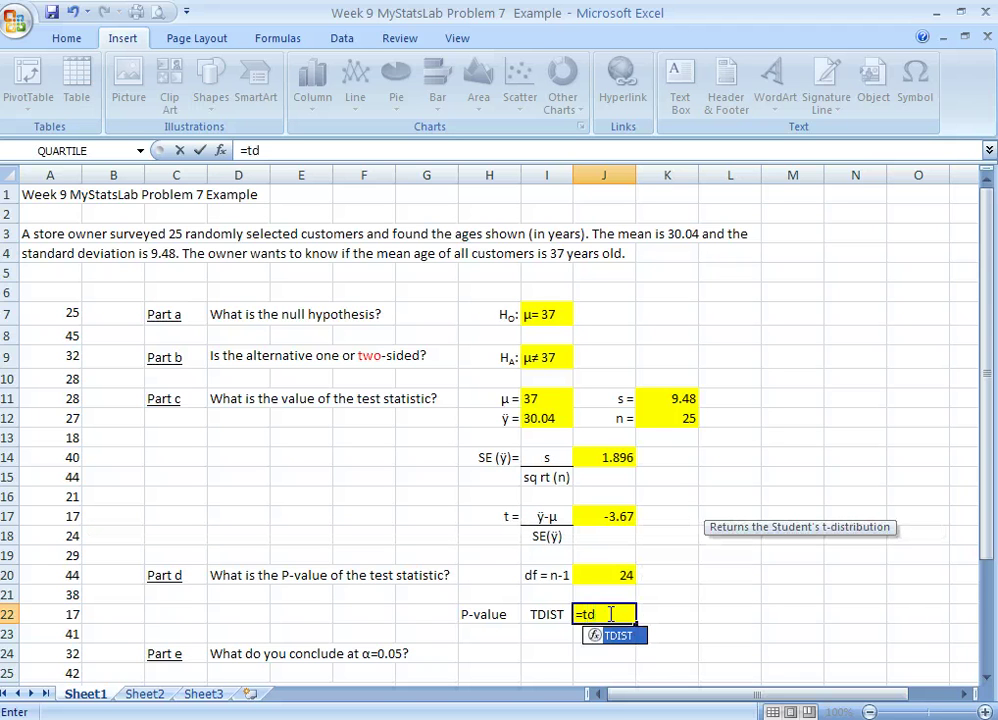
left_click(620, 637)
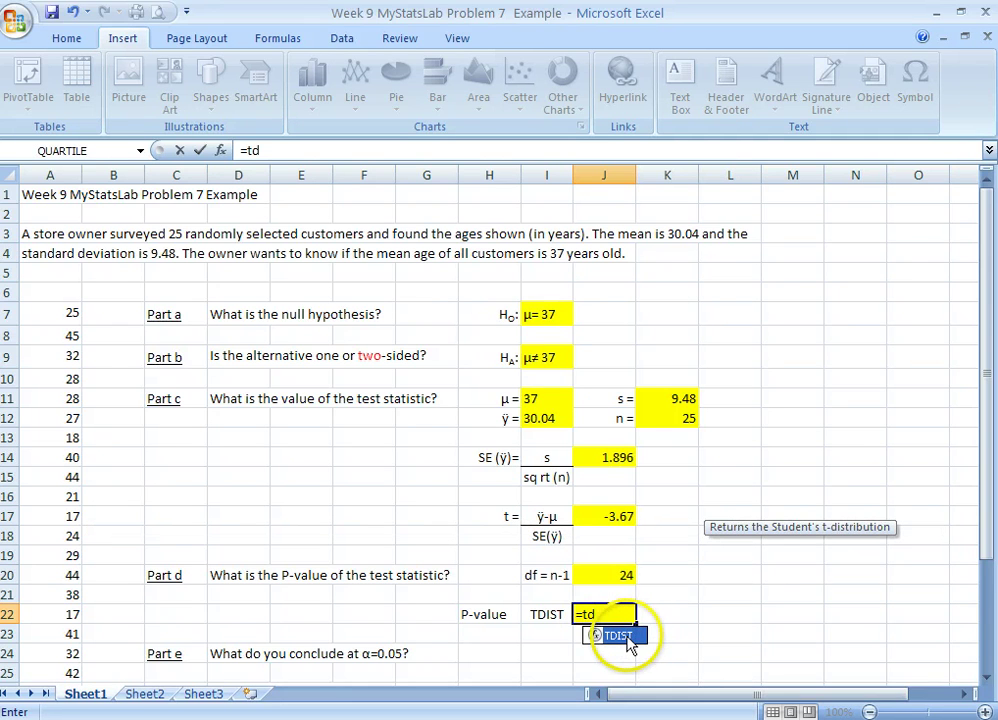
double_click(620, 637)
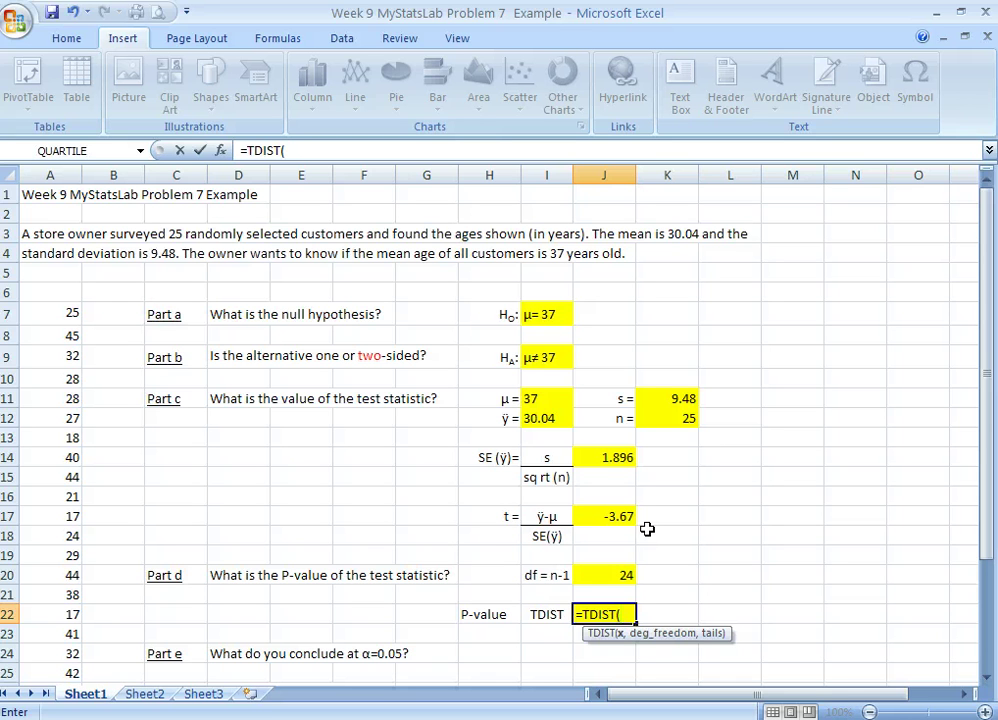
type("3.67")
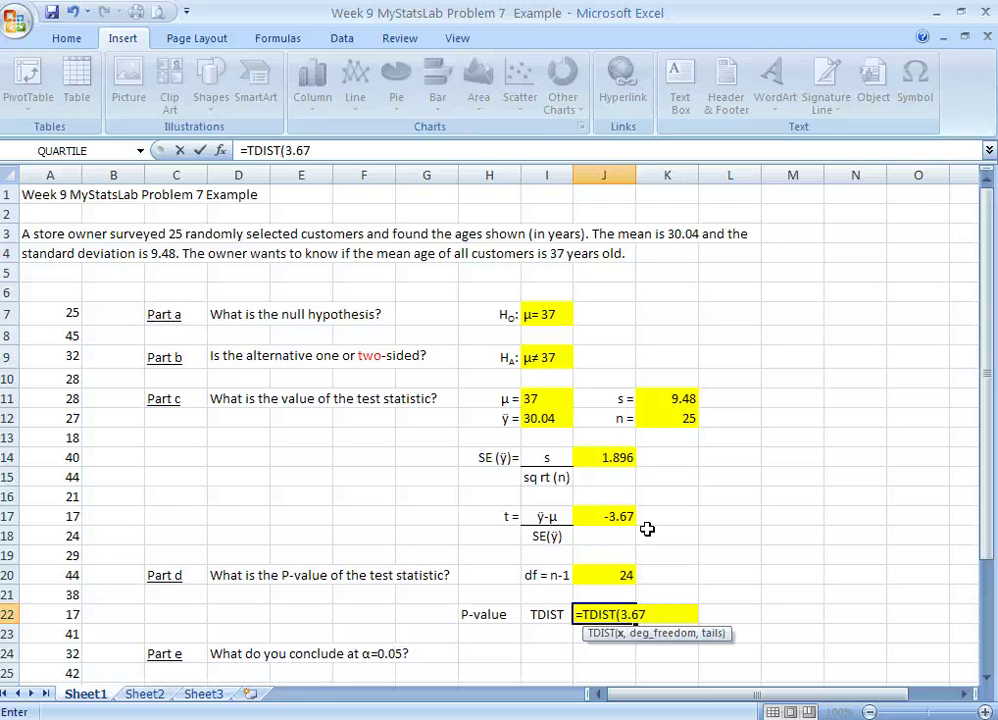
type(",")
left_click(599, 572)
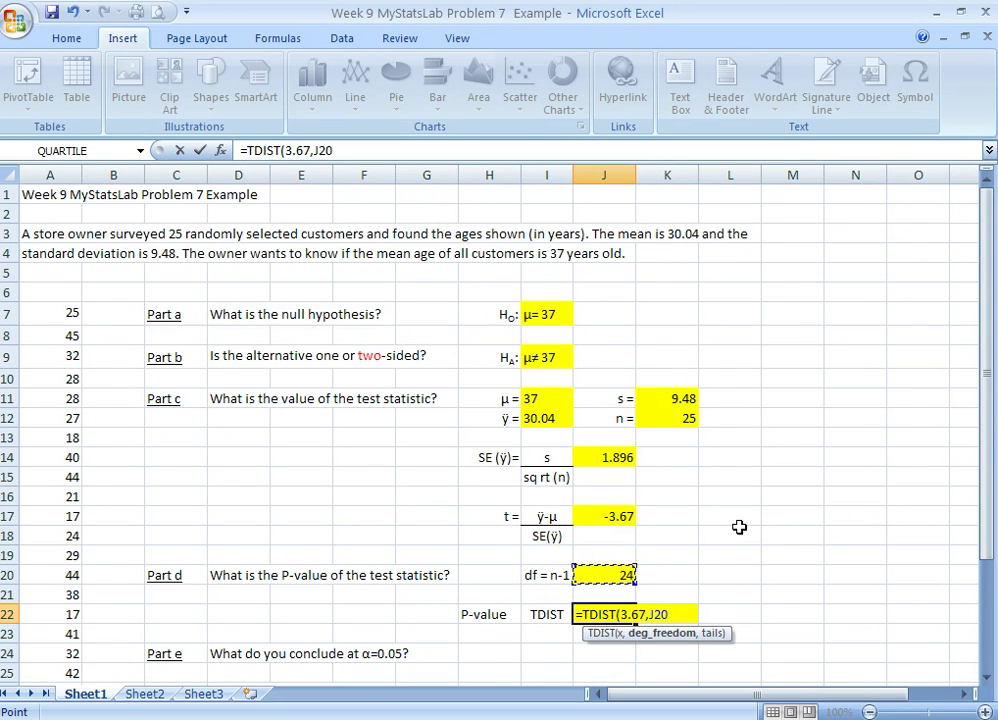
type(",")
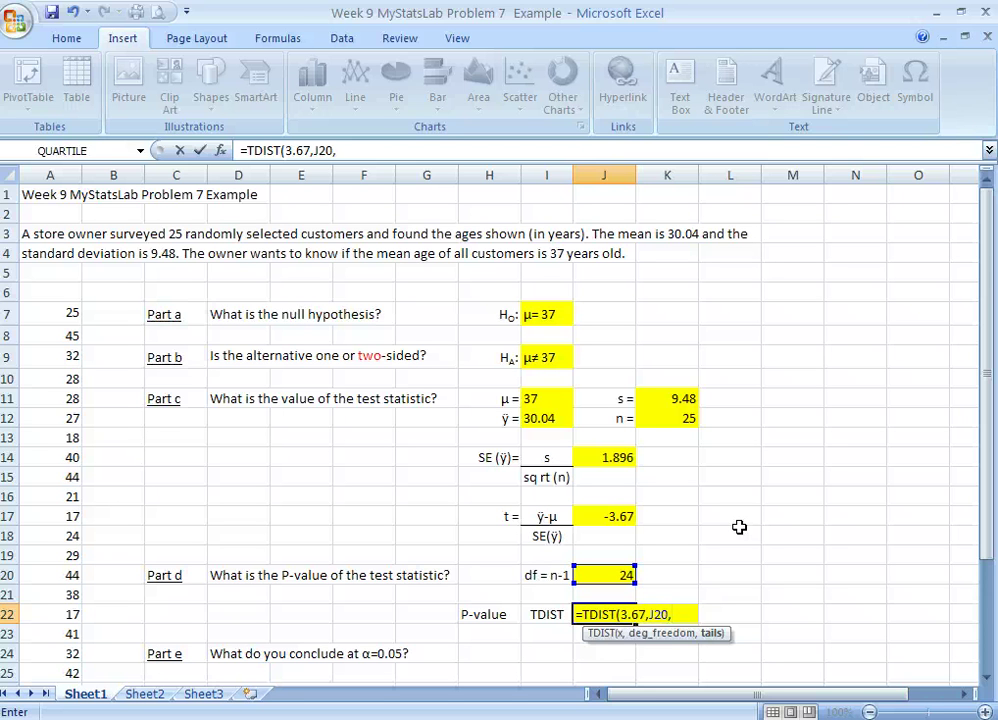
type("2)")
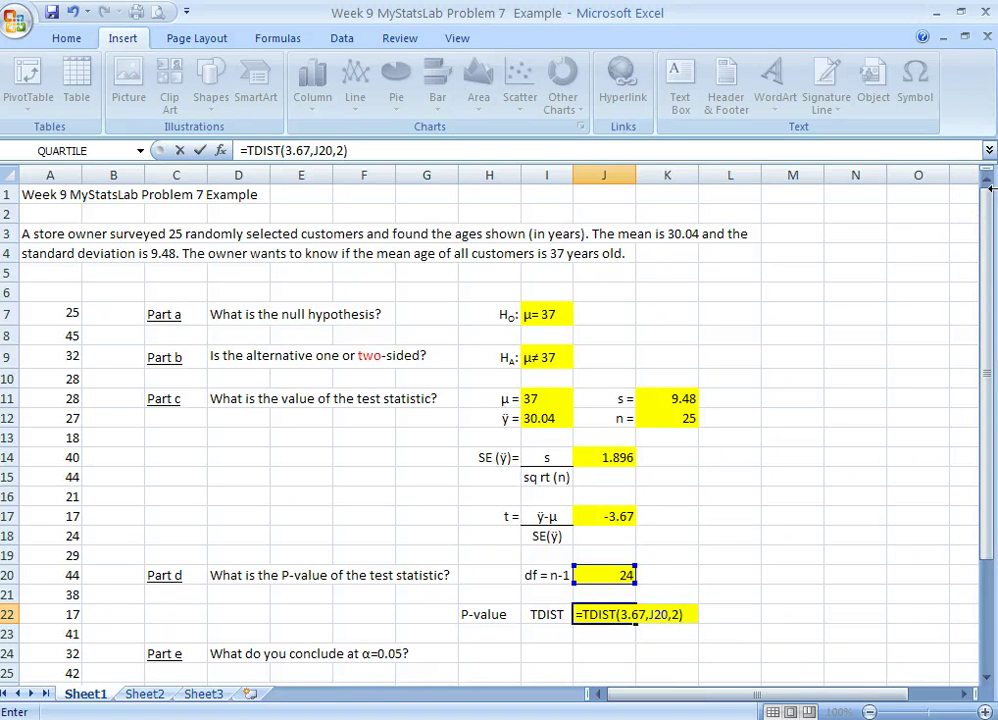
key("Return")
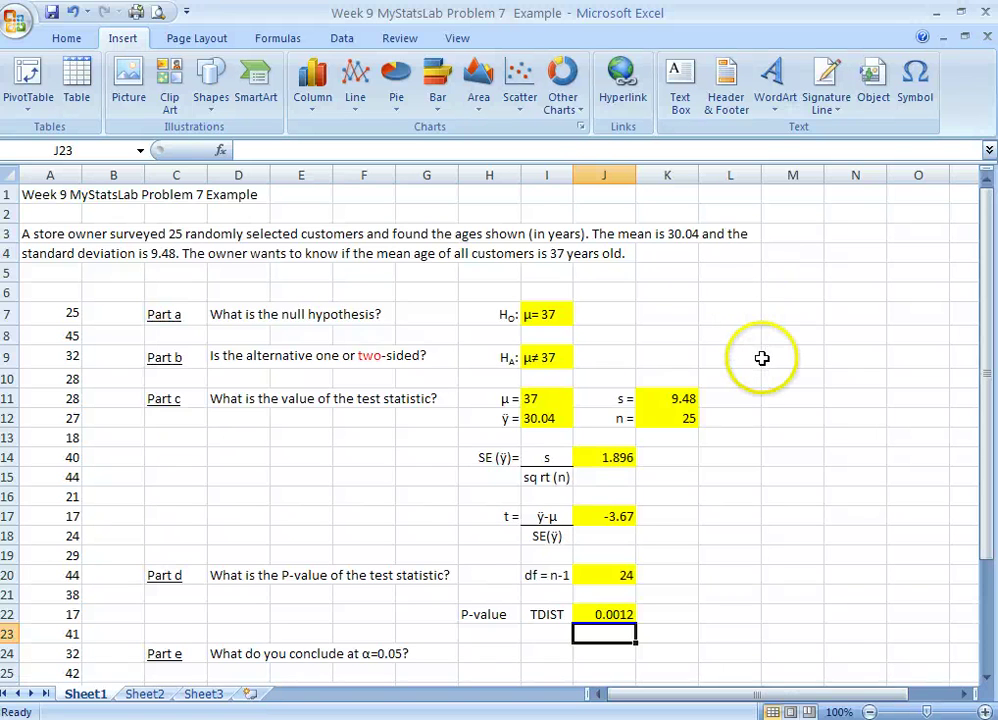
Review the Part e decision rules for comparing the P-value with α=0.05
scroll(765, 362, "down", 1)
scroll(768, 368, "down", 1)
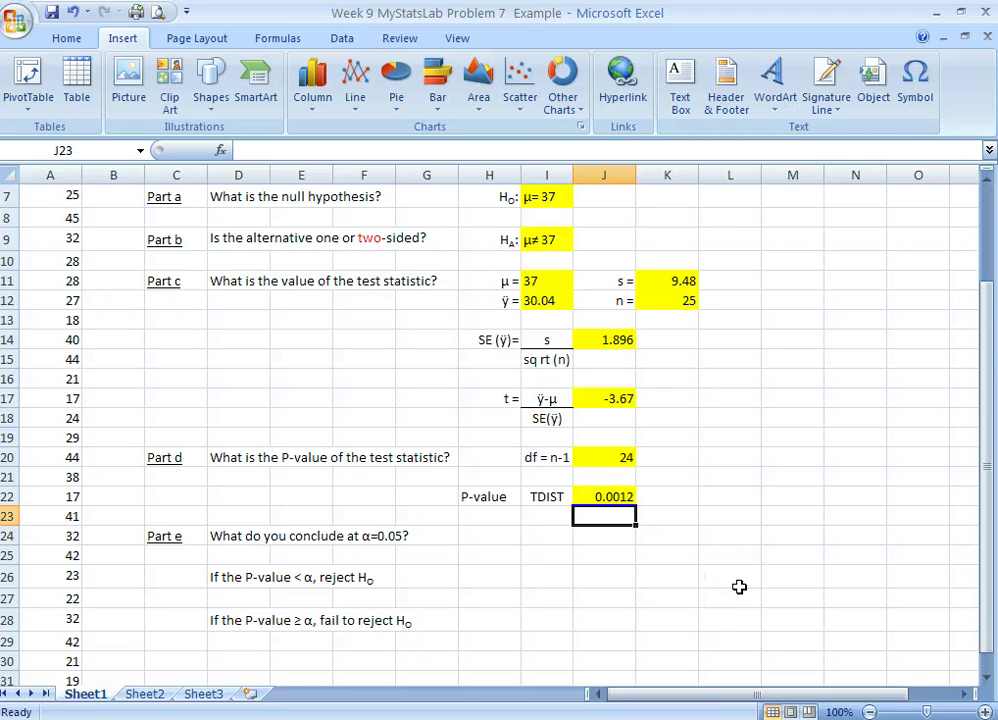
scroll(739, 587, "up", 1)
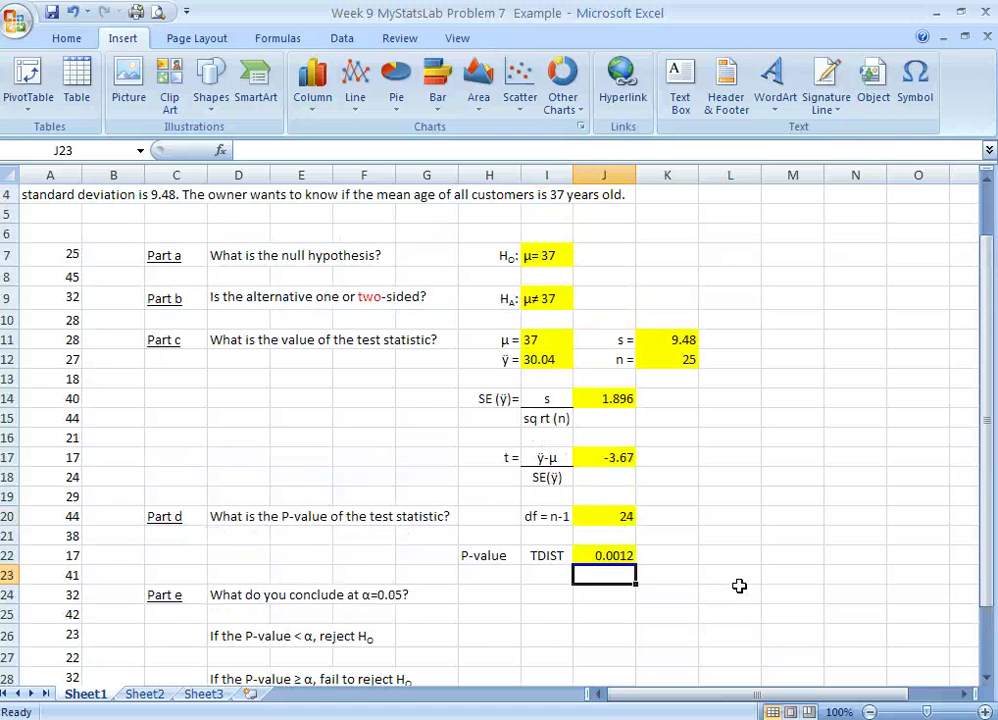